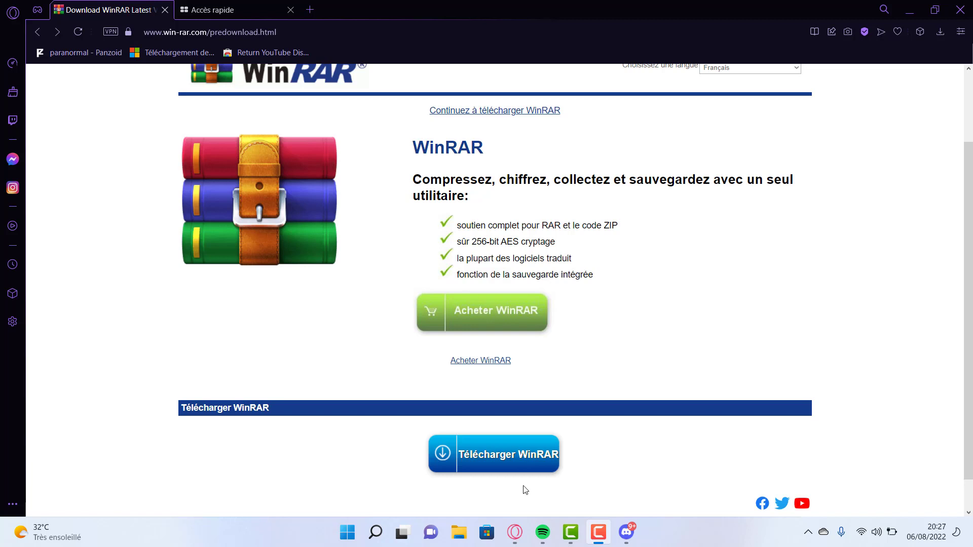
Step: Download WinRAR and install it from winrar-x64-611fr with the default destination folder and file associations
{"action": "left_click", "coordinate": [504, 466]}
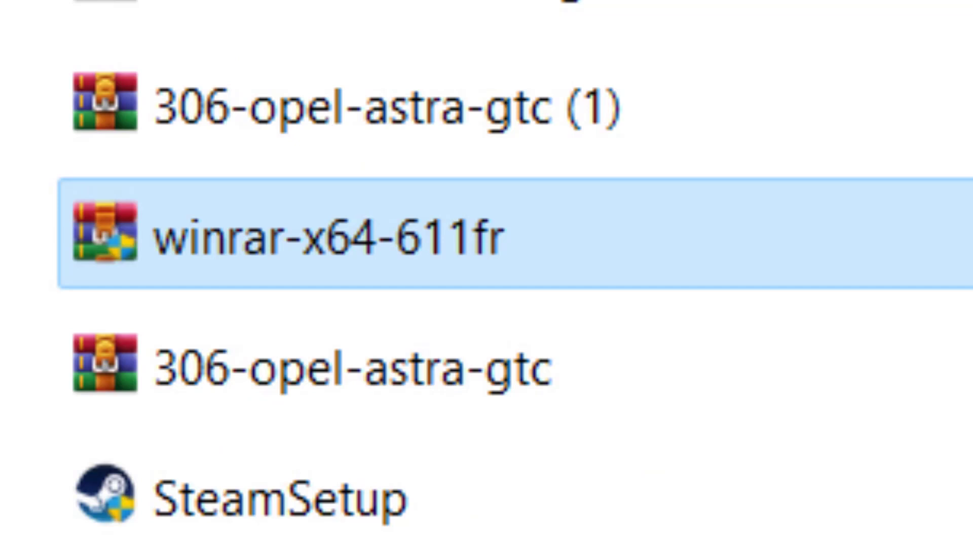
{"action": "key", "text": "Return"}
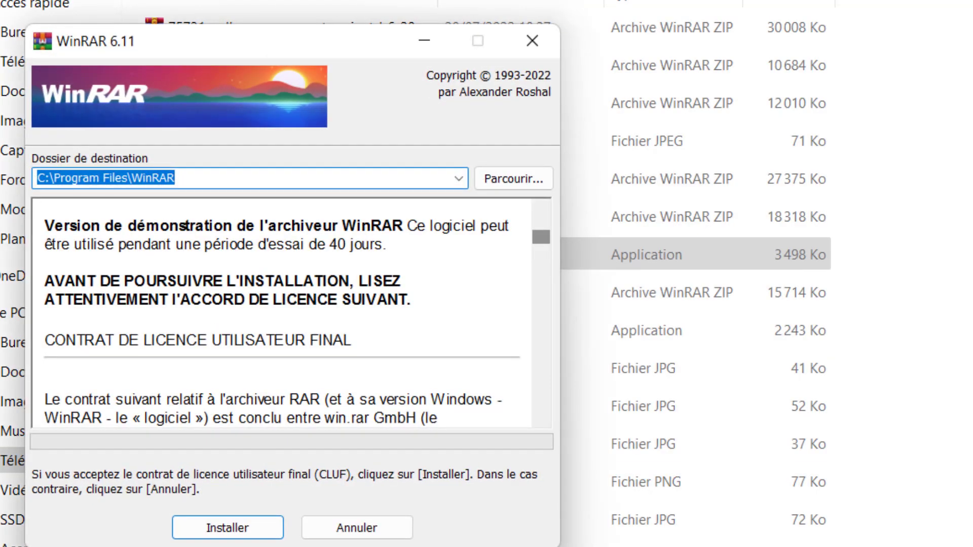
{"action": "key", "text": "Return"}
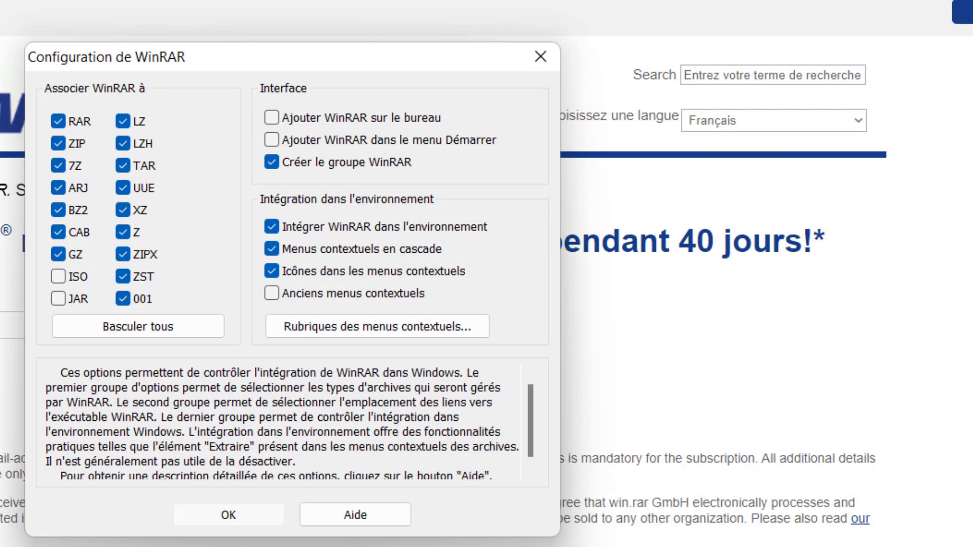
{"action": "key", "text": "Return"}
{"action": "key", "text": "Return"}
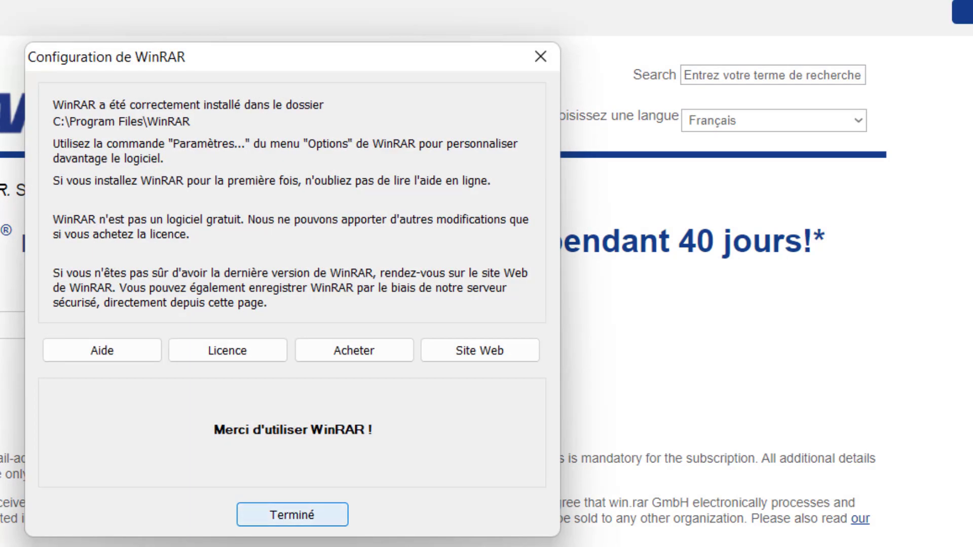
{"action": "left_click", "coordinate": [901, 14]}
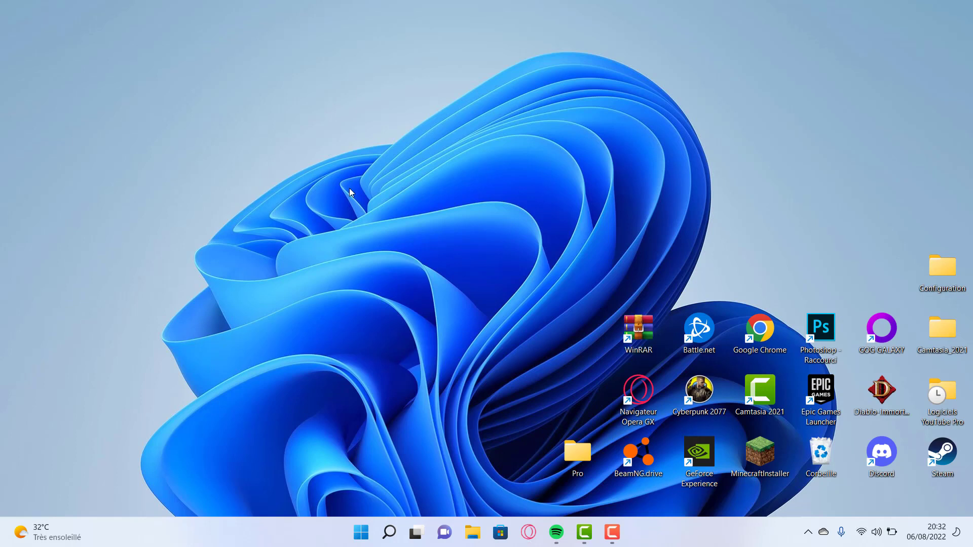
Step: Create a new folder on the desktop named "Vehicule Decomp"
{"action": "right_click", "coordinate": [349, 187]}
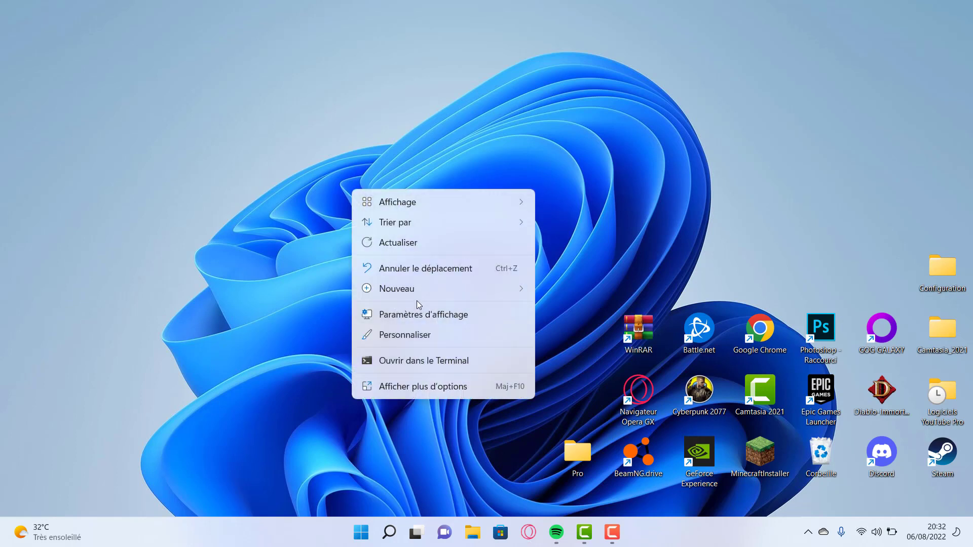
{"action": "mouse_move", "coordinate": [446, 292]}
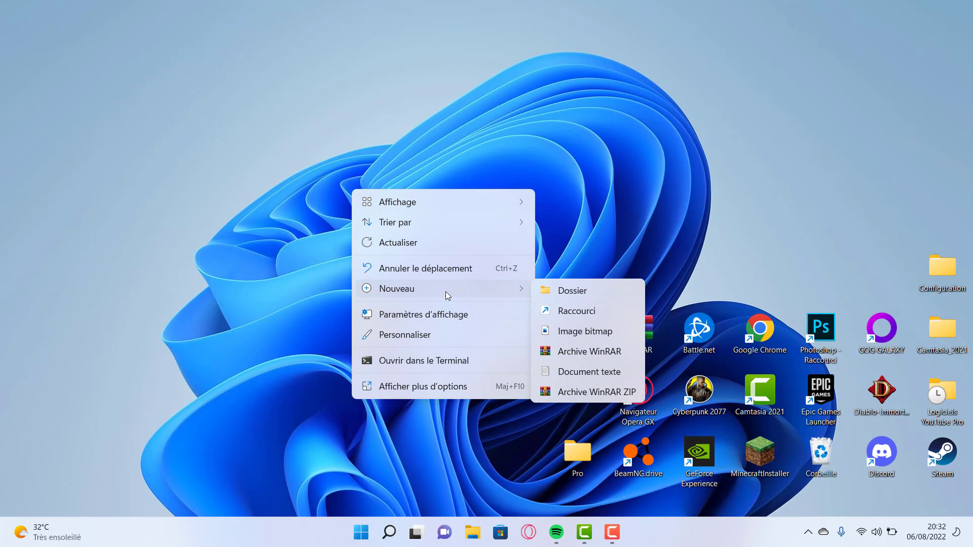
{"action": "left_click", "coordinate": [552, 293]}
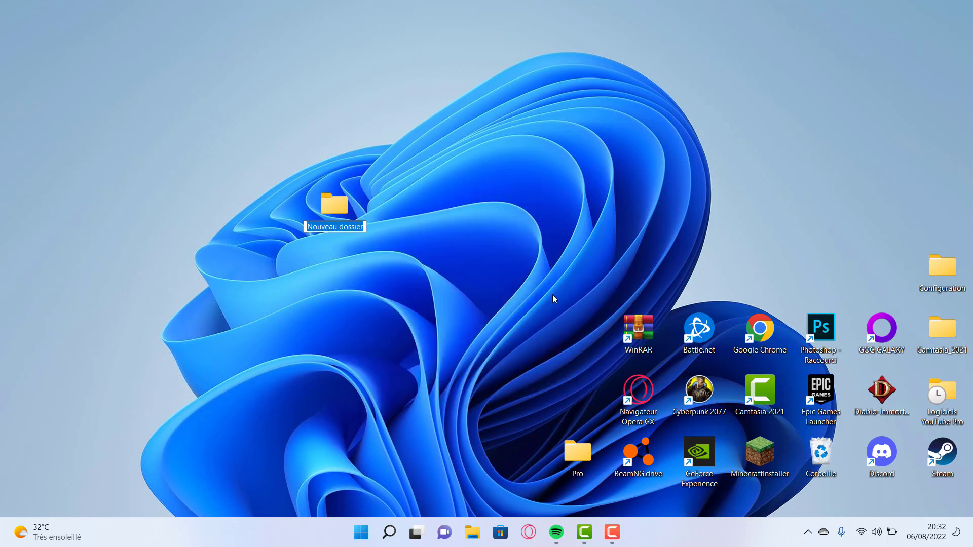
{"action": "key", "text": "Caps_Lock"}
{"action": "type", "text": "V"}
{"action": "key", "text": "Caps_Lock"}
{"action": "type", "text": "ehicu"}
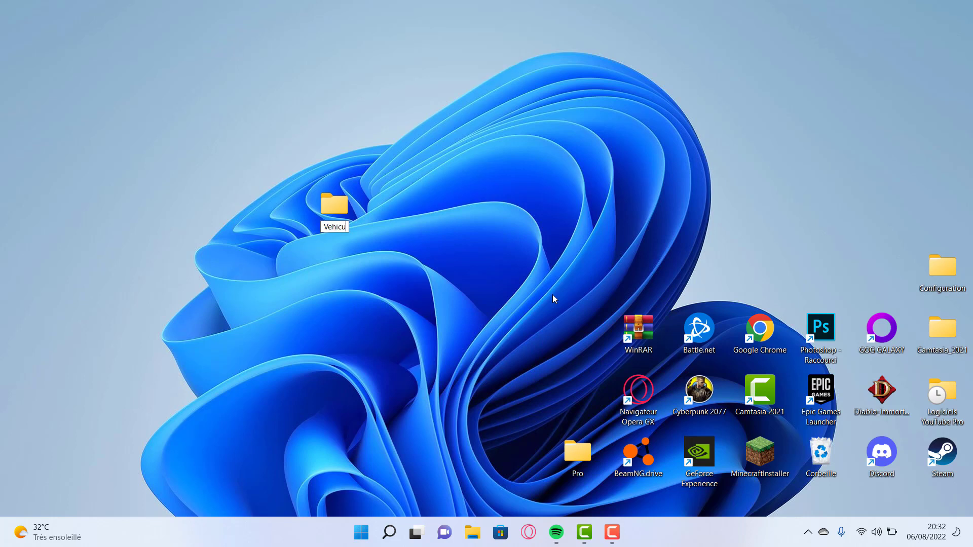
{"action": "type", "text": "le"}
{"action": "key", "text": "Caps_Lock"}
{"action": "type", "text": "D"}
{"action": "key", "text": "Caps_Lock"}
{"action": "type", "text": "ecomp"}
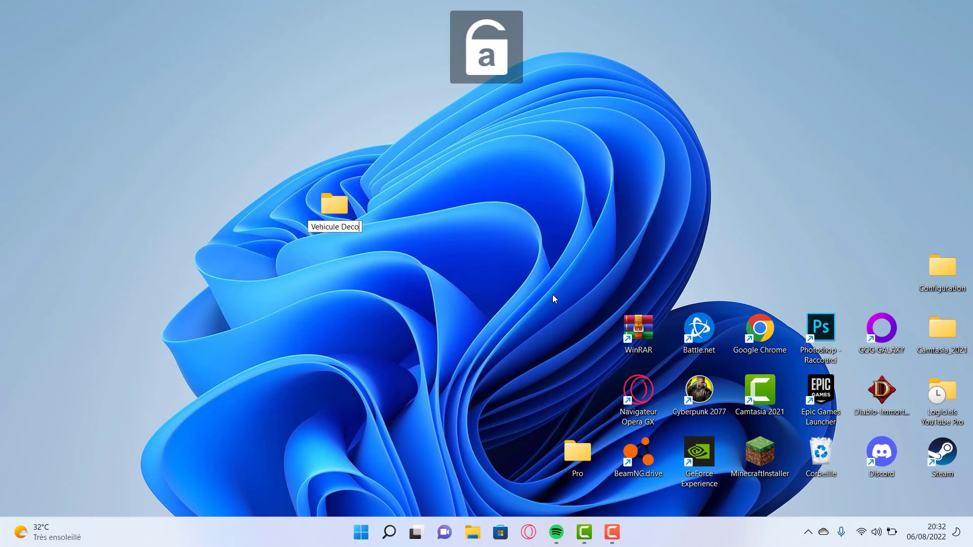
Step: Create a second desktop folder named "Vehicule Compr"
{"action": "right_click", "coordinate": [553, 294]}
{"action": "mouse_move", "coordinate": [555, 329]}
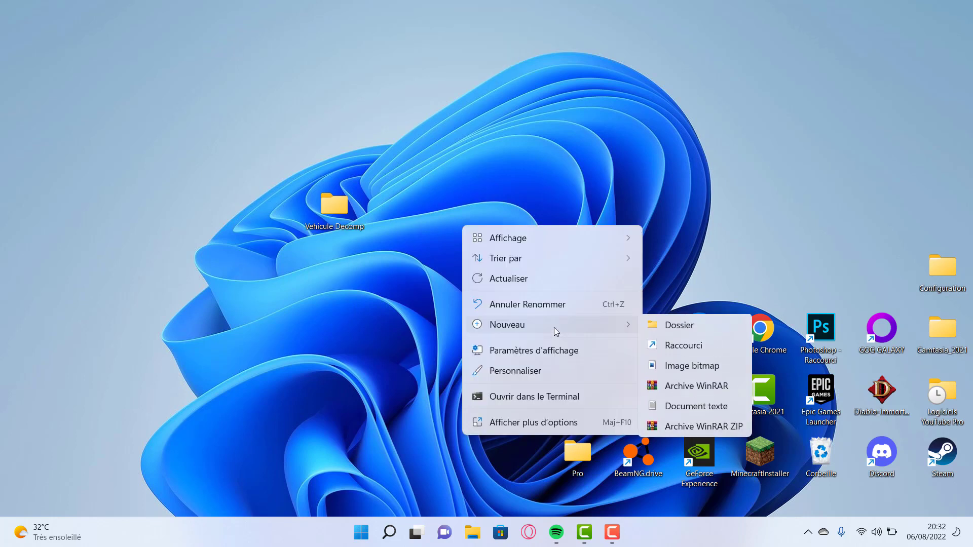
{"action": "left_click", "coordinate": [689, 326]}
{"action": "key", "text": "Caps_Lock"}
{"action": "type", "text": "V"}
{"action": "key", "text": "Caps_Lock"}
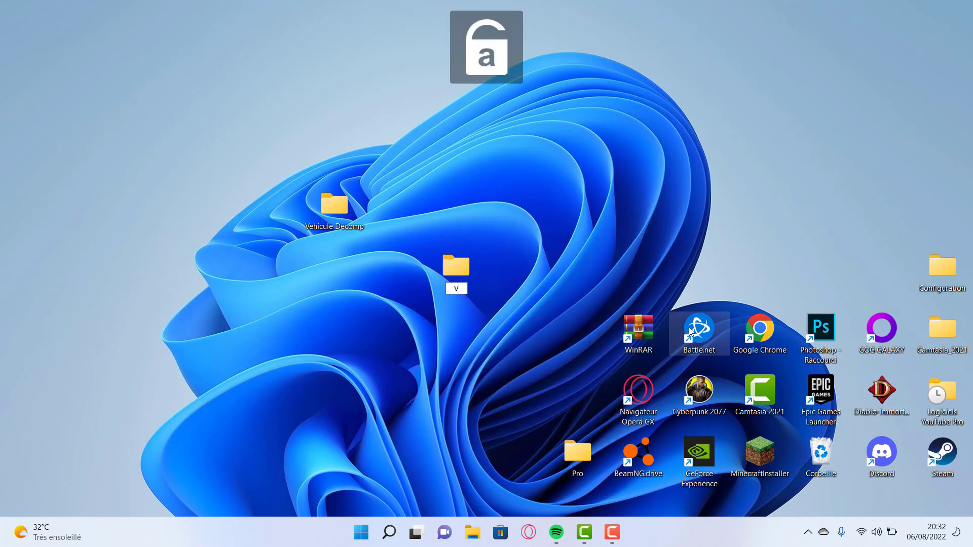
{"action": "type", "text": "ehicule"}
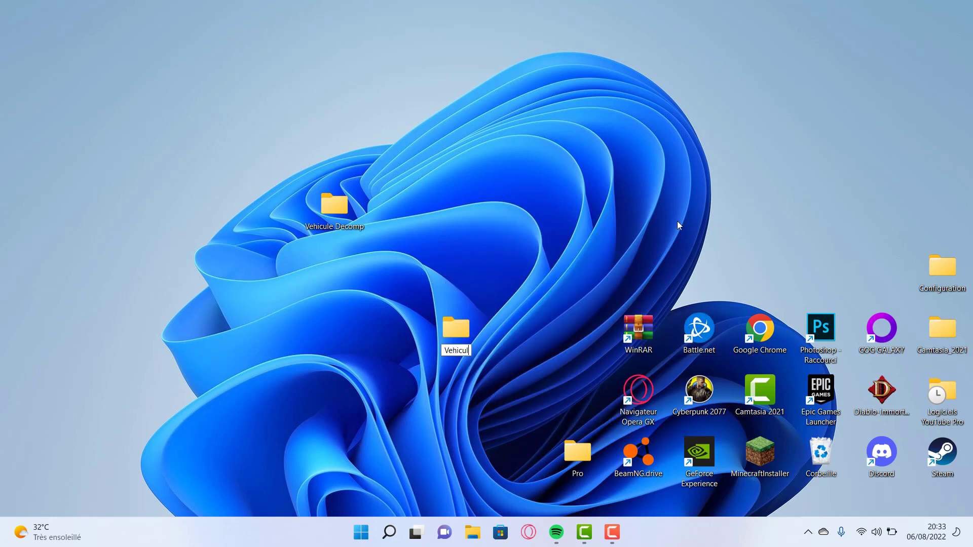
{"action": "key", "text": "Caps_Lock"}
{"action": "type", "text": "C"}
{"action": "key", "text": "Caps_Lock"}
{"action": "type", "text": "ompr"}
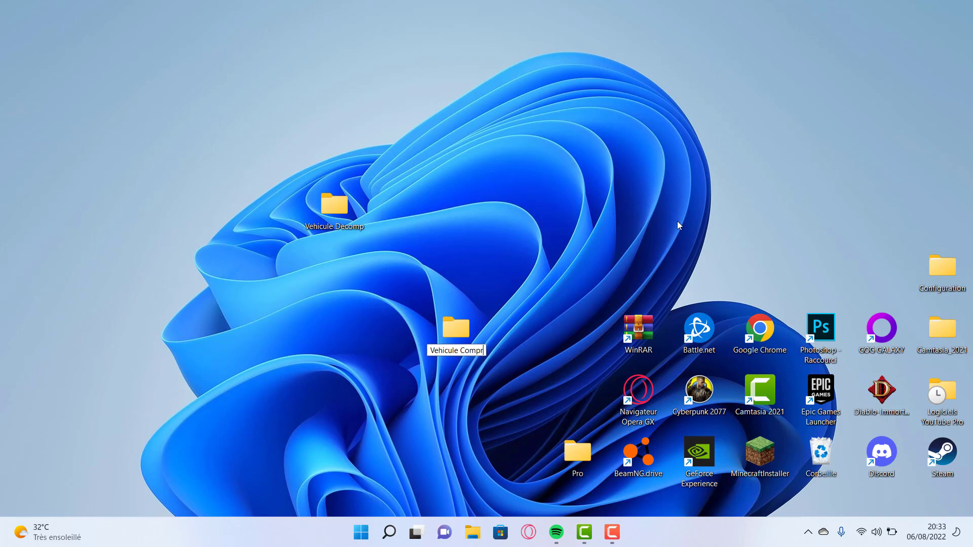
{"action": "left_click", "coordinate": [555, 263]}
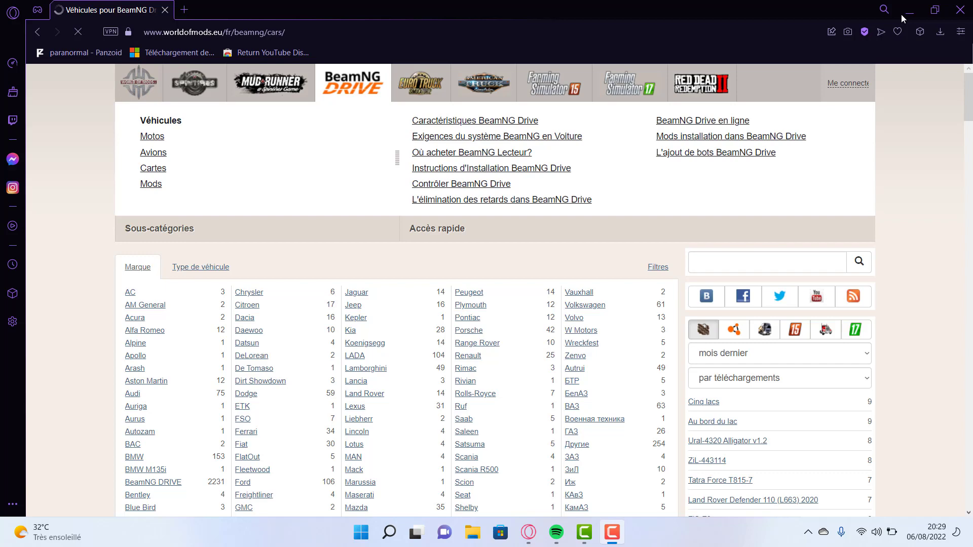
Step: Find the Opel brand among the BeamNG Drive vehicles on worldofmods.eu and open the Opel Astra mod page
{"action": "scroll", "coordinate": [481, 246], "scroll_direction": "down", "scroll_amount": 4}
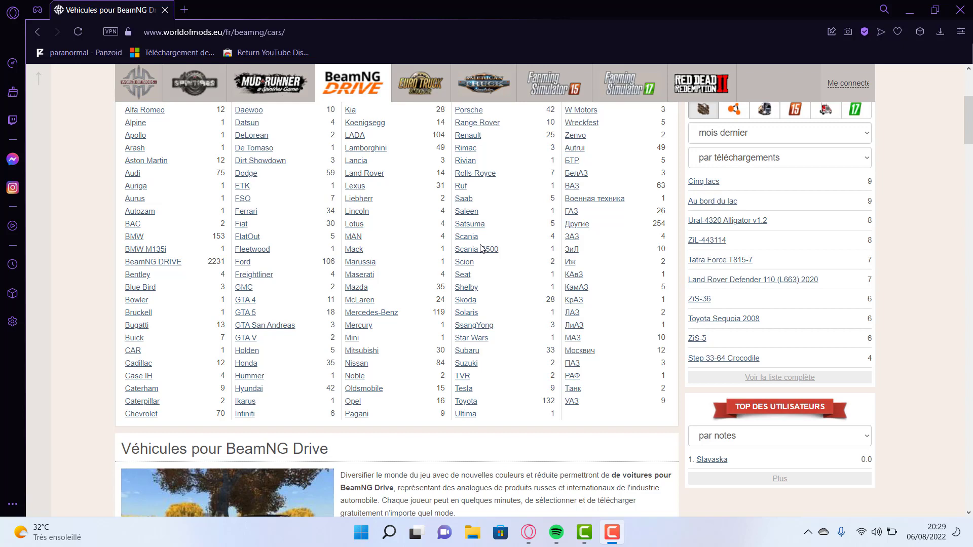
{"action": "scroll", "coordinate": [299, 332], "scroll_direction": "up", "scroll_amount": 4}
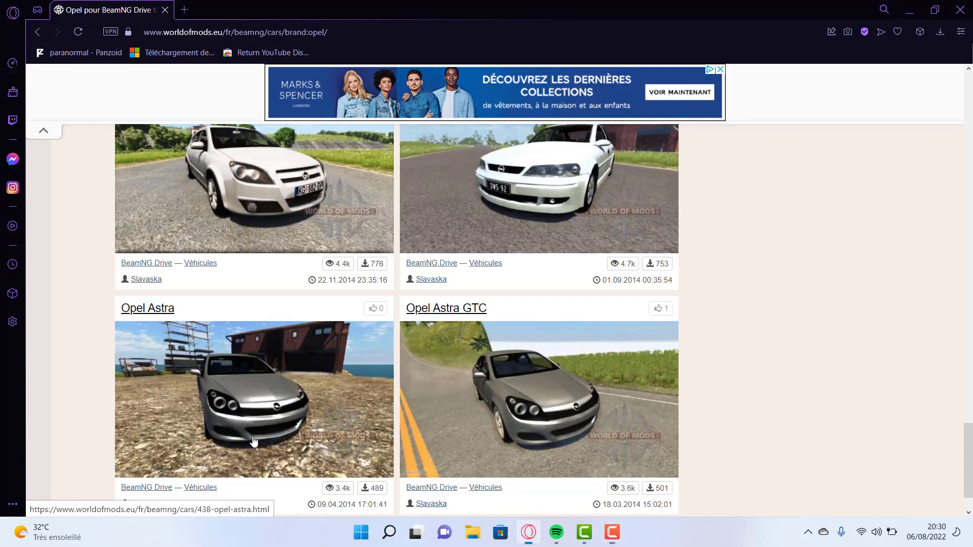
{"action": "left_click", "coordinate": [254, 442]}
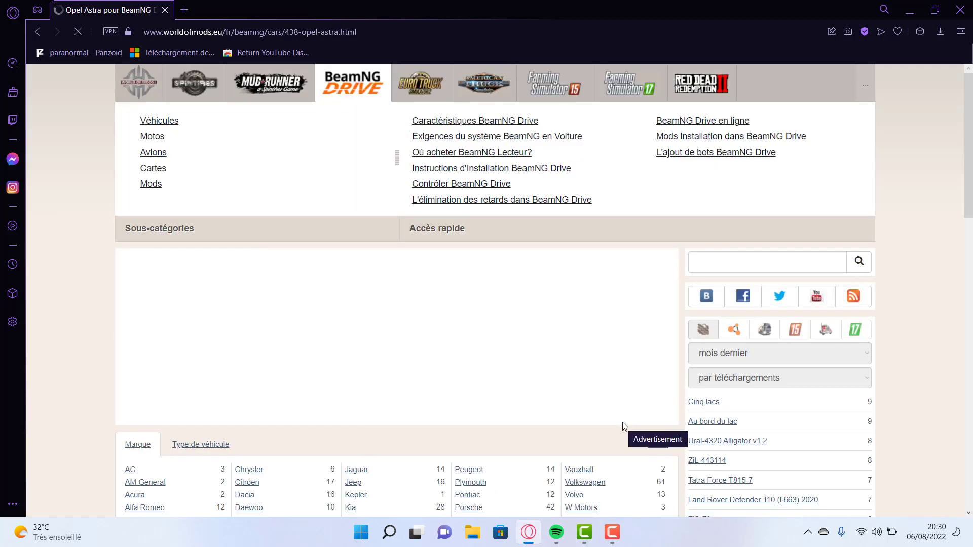
Step: Download the Opel Astra mod with its installer as 438-opel-astra.zip
{"action": "scroll", "coordinate": [507, 410], "scroll_direction": "down", "scroll_amount": 10}
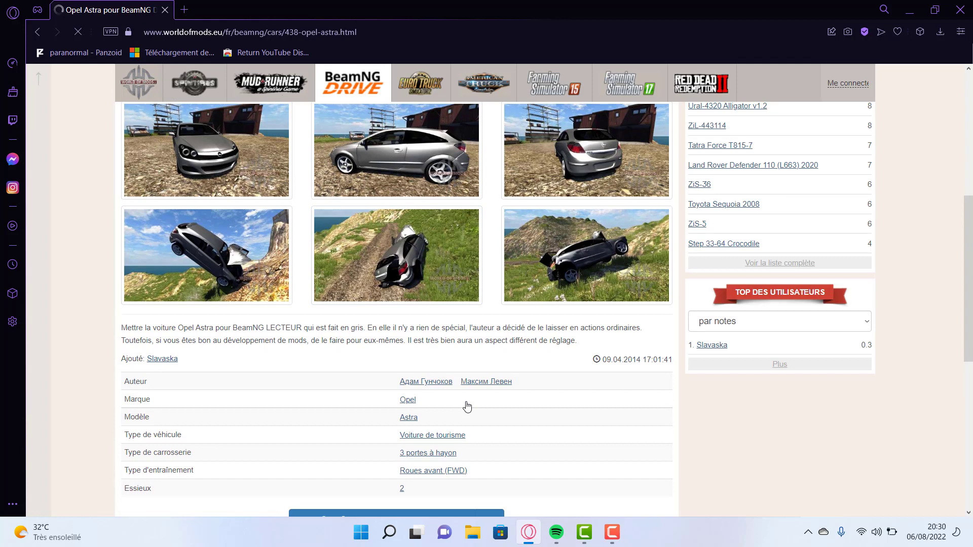
{"action": "scroll", "coordinate": [466, 404], "scroll_direction": "down", "scroll_amount": 3}
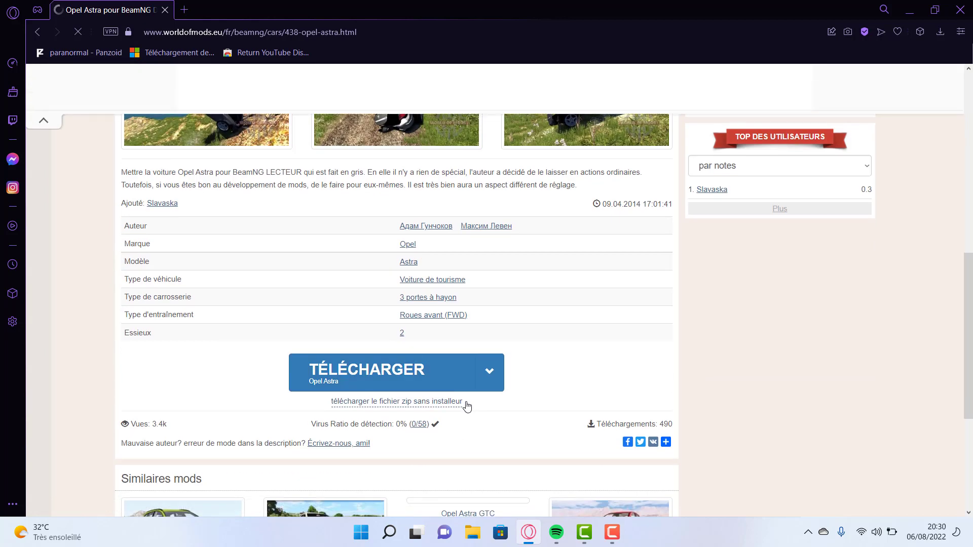
{"action": "left_click", "coordinate": [412, 379]}
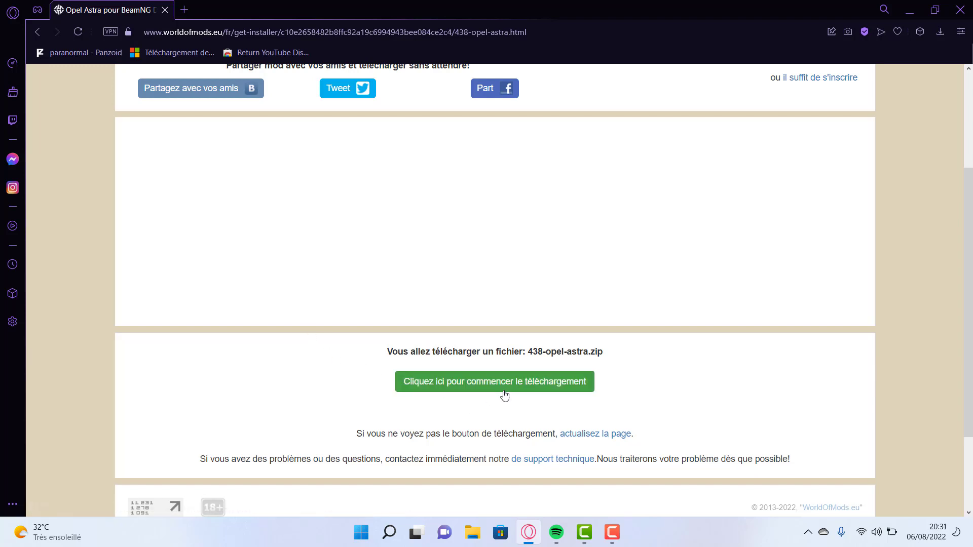
{"action": "left_click", "coordinate": [527, 386]}
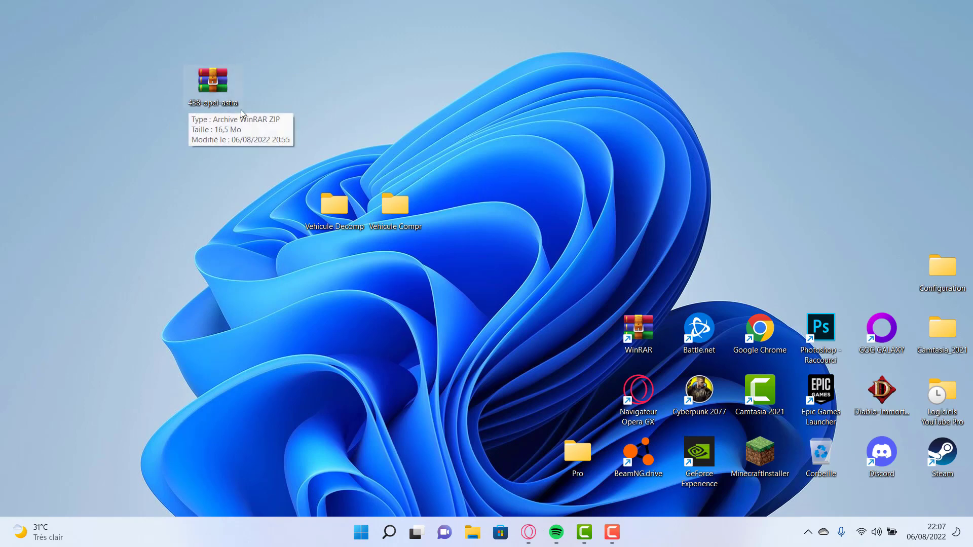
Step: Open the 438-opel-astra archive from the desktop and run the installer application inside it
{"action": "double_click", "coordinate": [213, 79]}
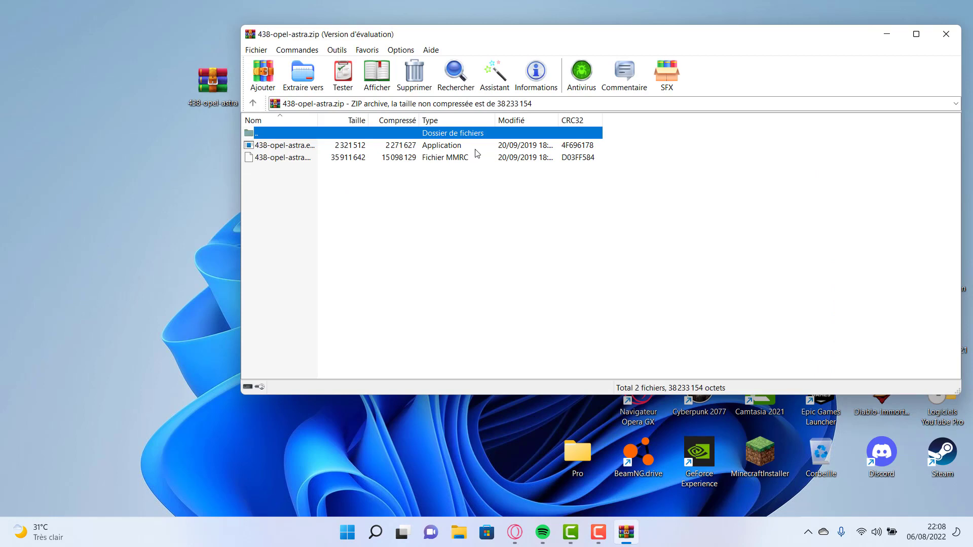
{"action": "left_click", "coordinate": [347, 146]}
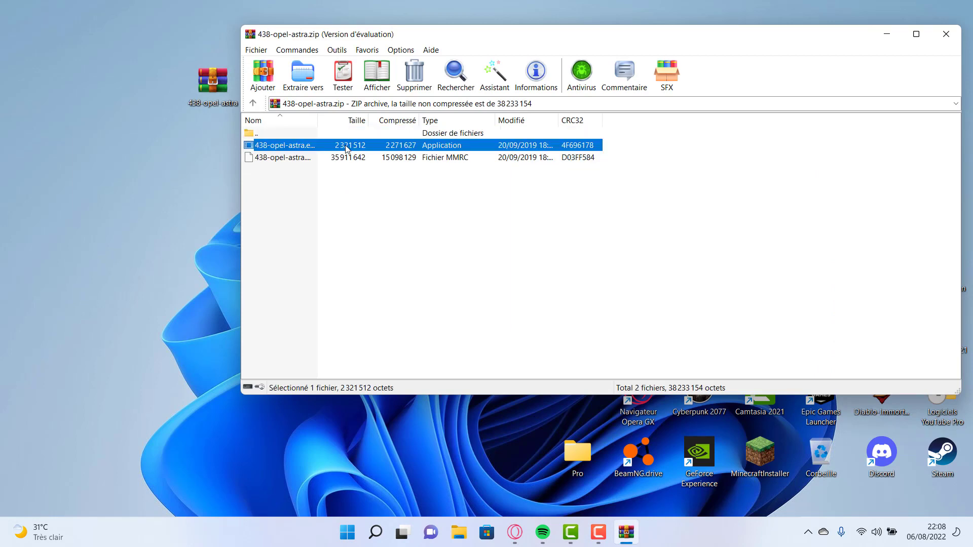
{"action": "double_click", "coordinate": [347, 147]}
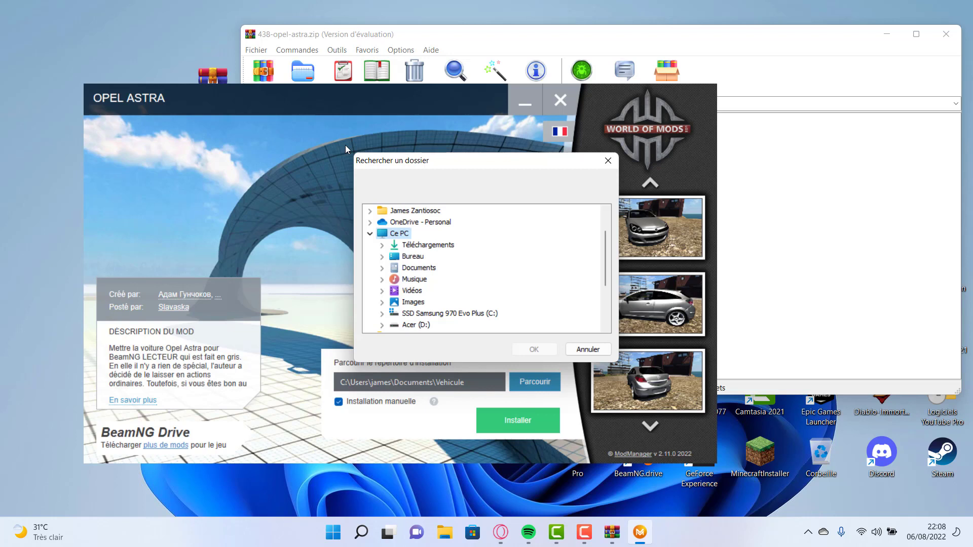
Step: Choose the desktop's Vehicule Decomp folder as the mod's installation directory
{"action": "key", "text": "Down"}
{"action": "key", "text": "Down"}
{"action": "key", "text": "Right"}
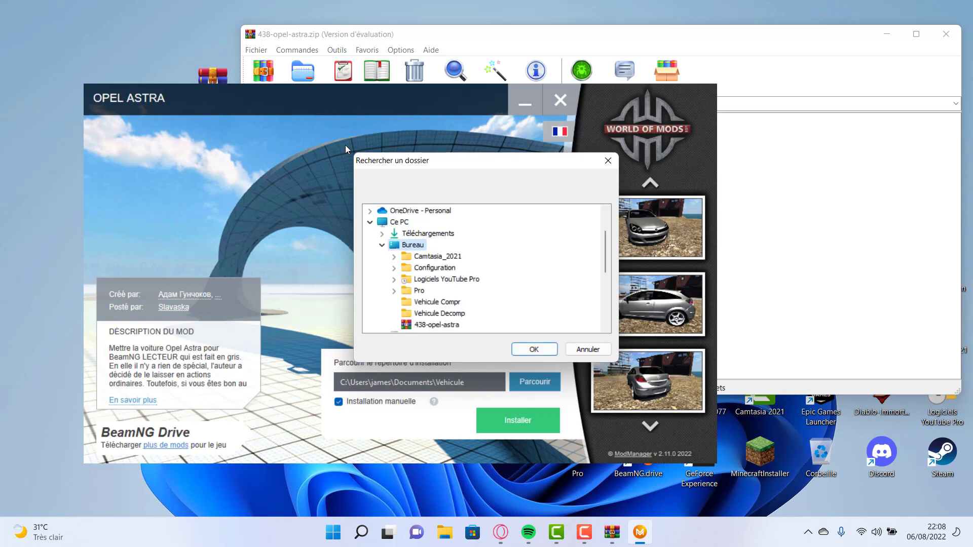
{"action": "key", "text": "Down"}
{"action": "key", "text": "Down"}
{"action": "key", "text": "Down"}
{"action": "key", "text": "Down"}
{"action": "key", "text": "Down"}
{"action": "key", "text": "Down"}
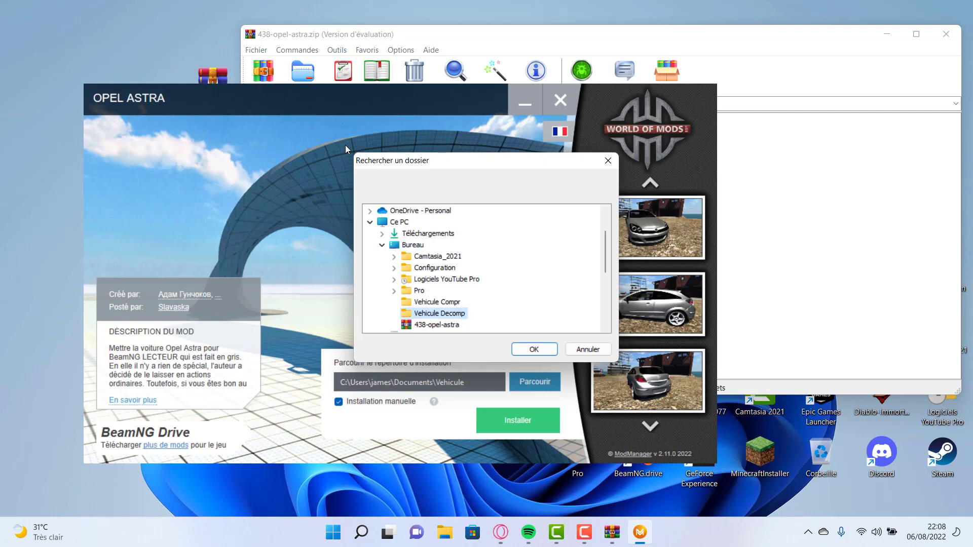
{"action": "key", "text": "Return"}
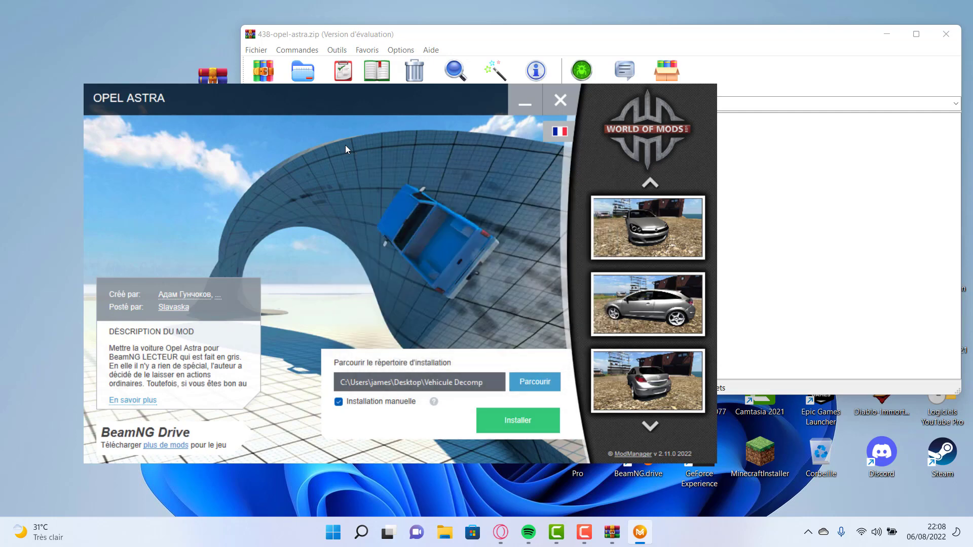
Step: Unpack the Opel Astra mod into the chosen directory, dismiss the installer and close the archive window
{"action": "key", "text": "Return"}
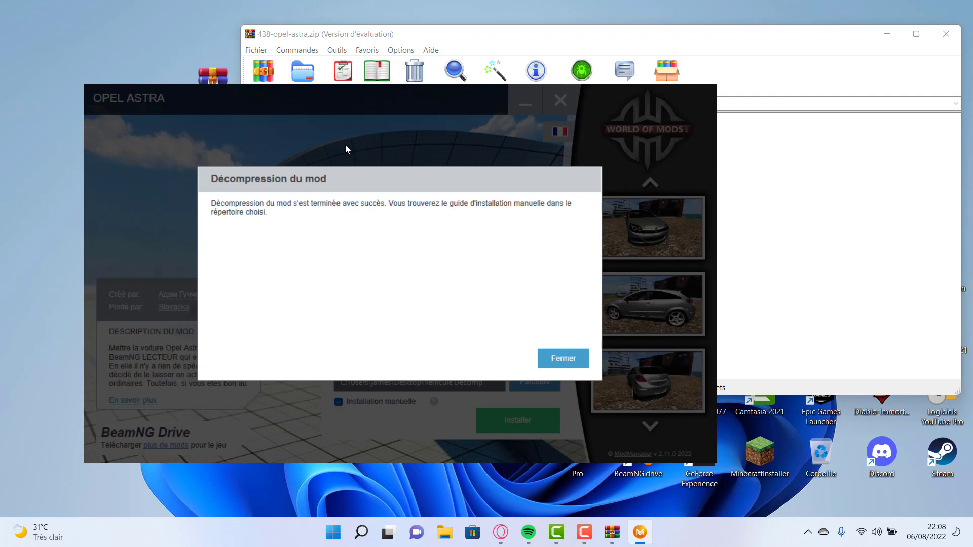
{"action": "key", "text": "Return"}
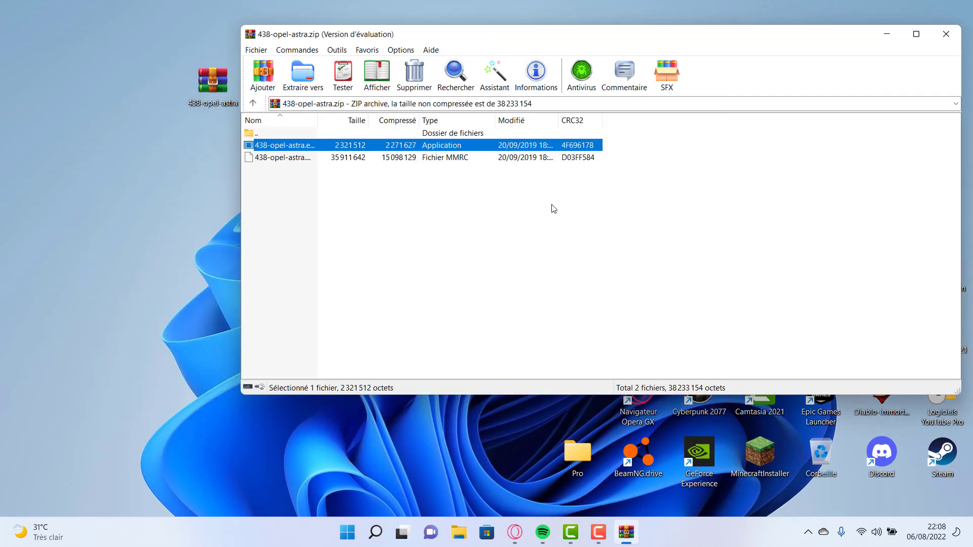
{"action": "left_click", "coordinate": [954, 40]}
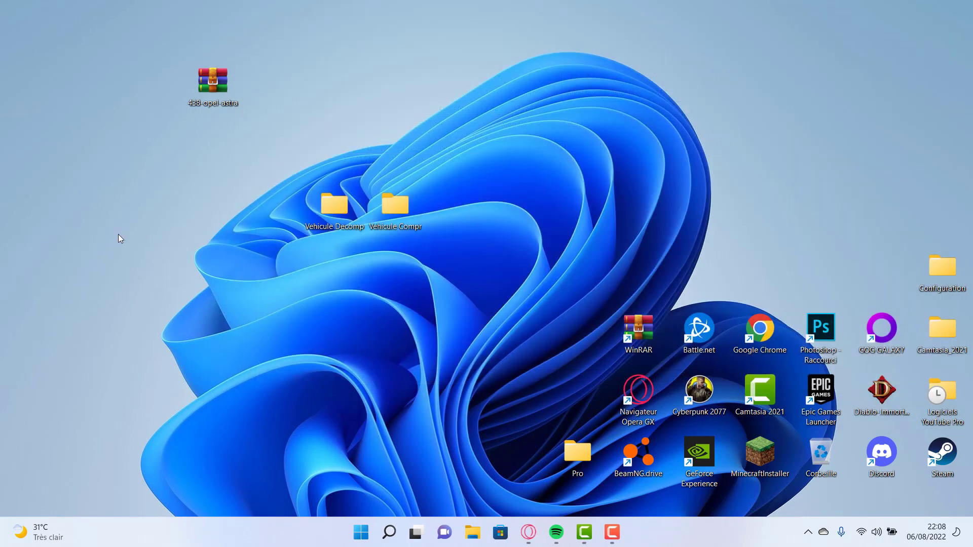
Step: Open the [cars]-438-opel-astra folder inside the desktop's Vehicule Decomp folder
{"action": "double_click", "coordinate": [332, 217]}
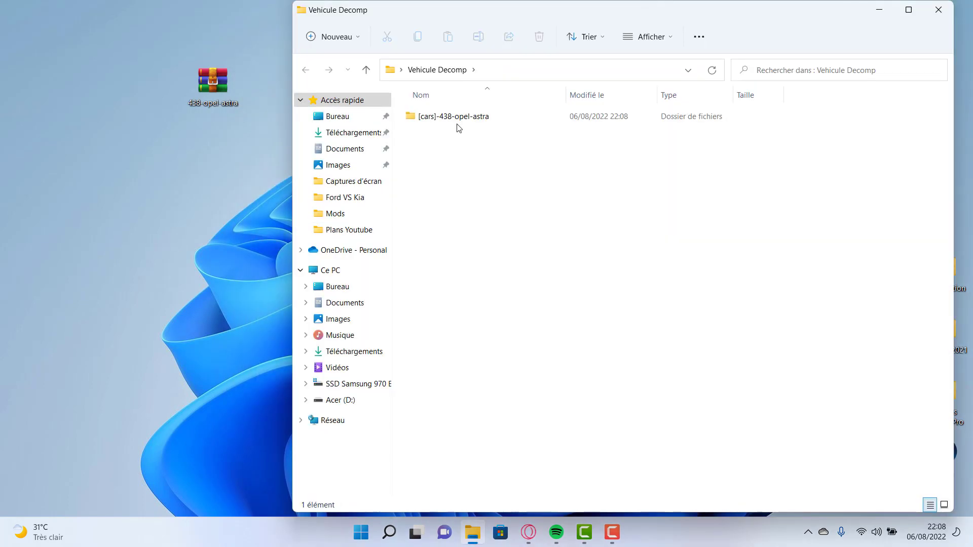
{"action": "double_click", "coordinate": [484, 122]}
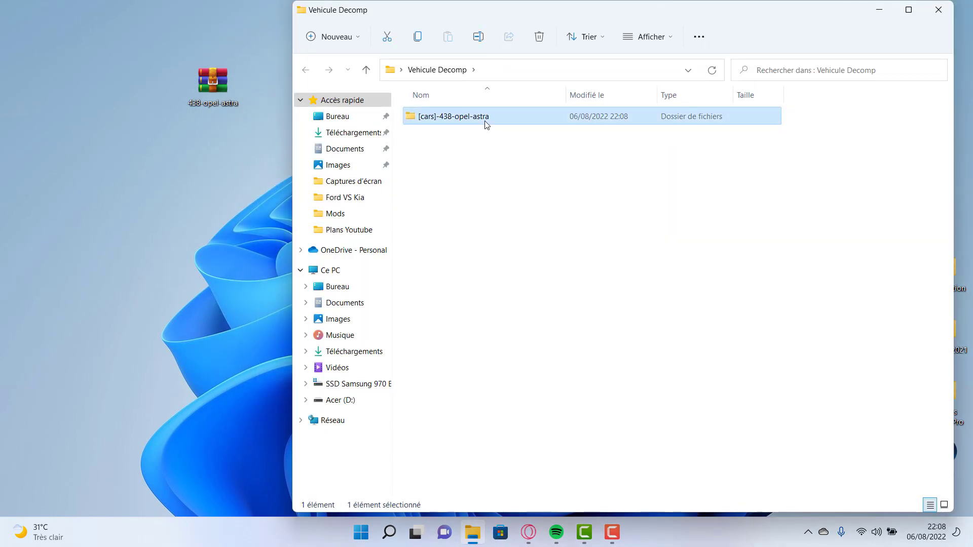
{"action": "double_click", "coordinate": [486, 122]}
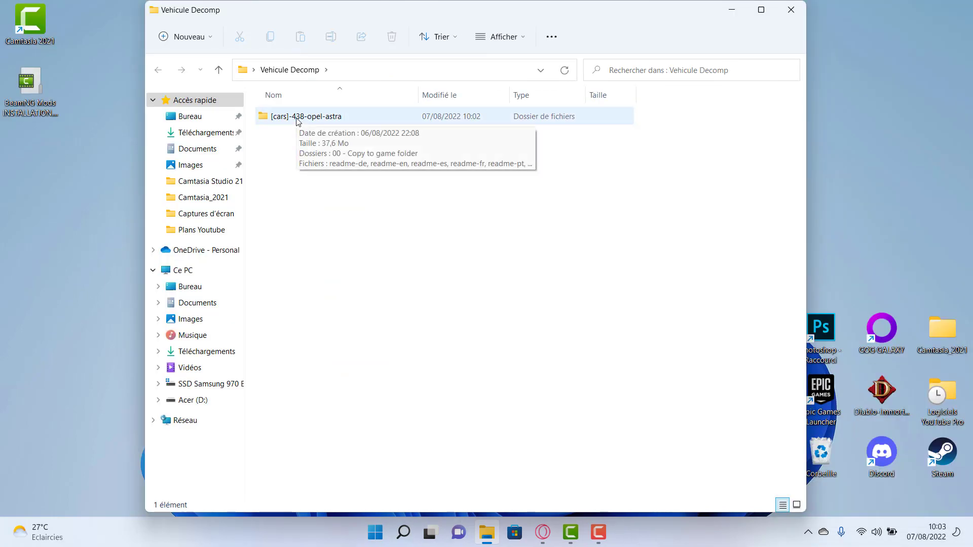
{"action": "double_click", "coordinate": [298, 121]}
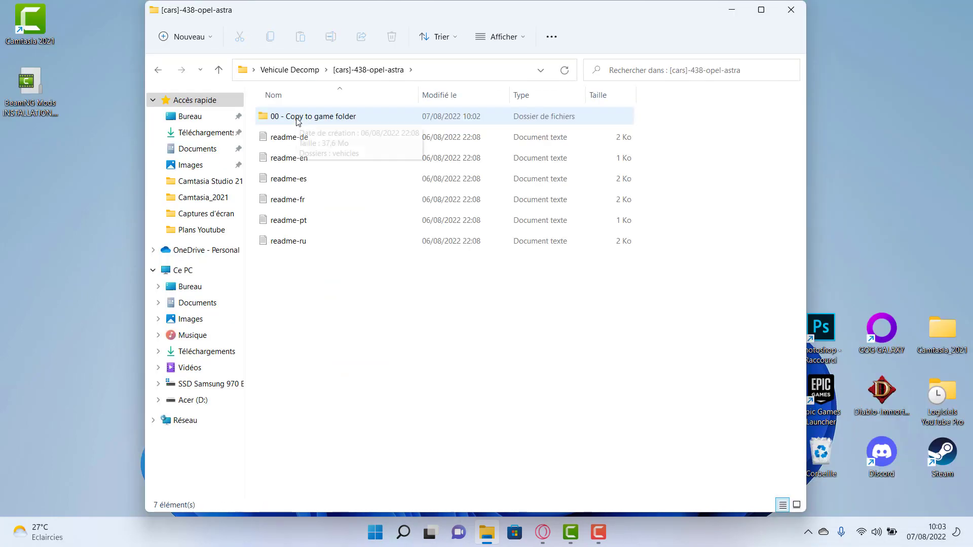
Step: Trace the path from Vehicule Decomp through [cars]-438-opel-astra and "00 - Copy to game folder" to the vehicles folder
{"action": "double_click", "coordinate": [298, 118]}
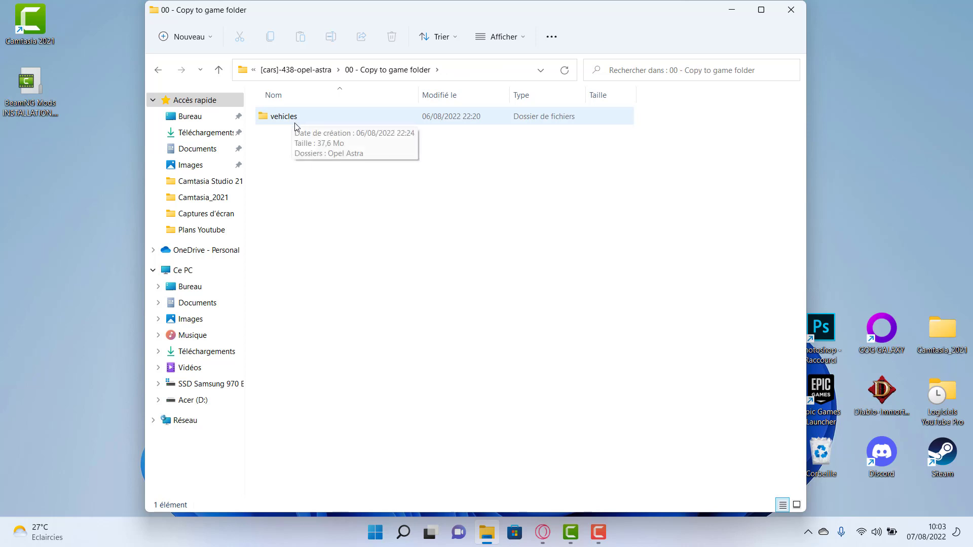
{"action": "left_click", "coordinate": [296, 122]}
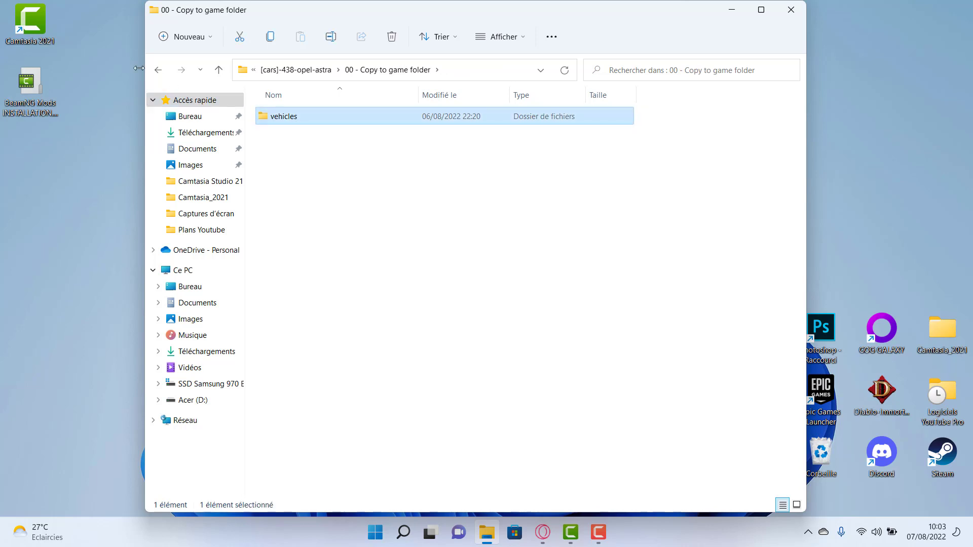
{"action": "left_click", "coordinate": [158, 70]}
{"action": "left_click", "coordinate": [157, 70]}
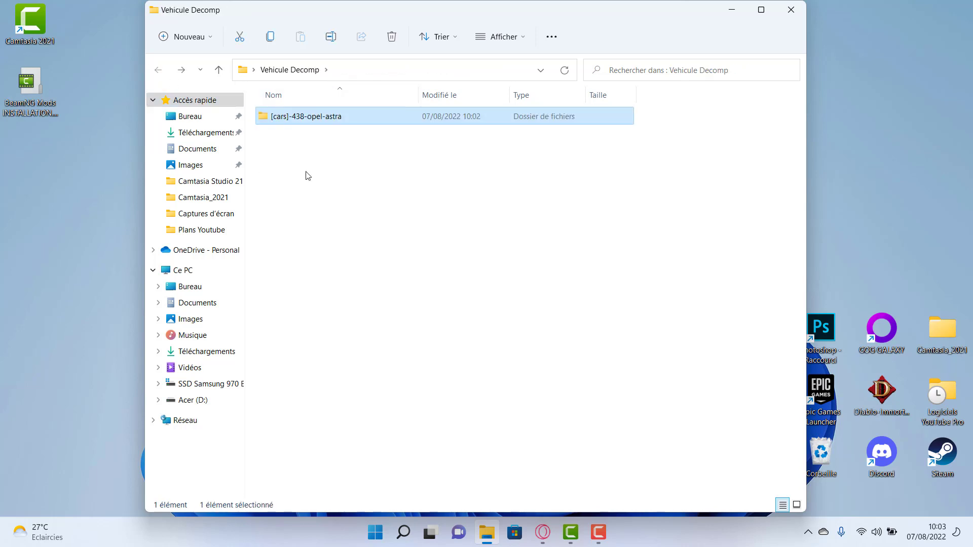
{"action": "double_click", "coordinate": [301, 121]}
{"action": "double_click", "coordinate": [302, 121]}
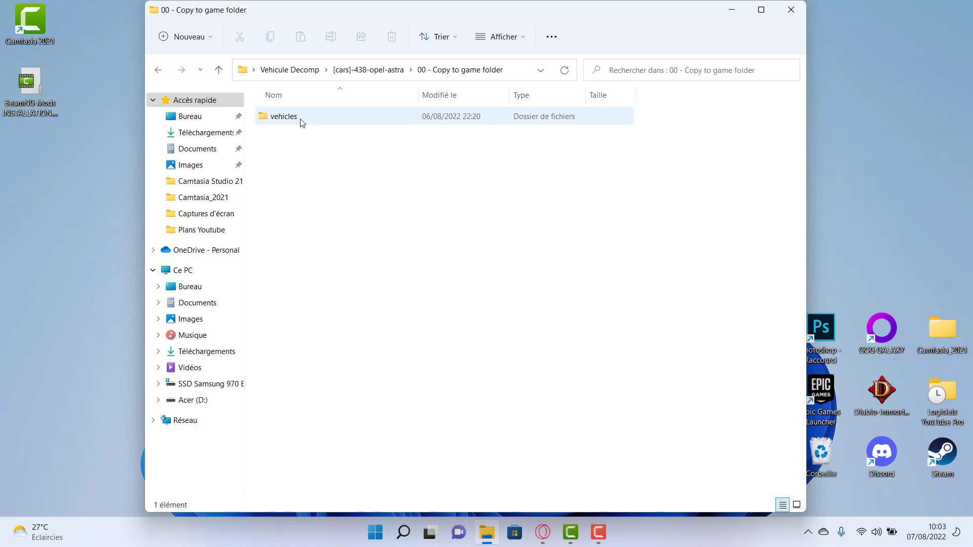
{"action": "left_click", "coordinate": [158, 70]}
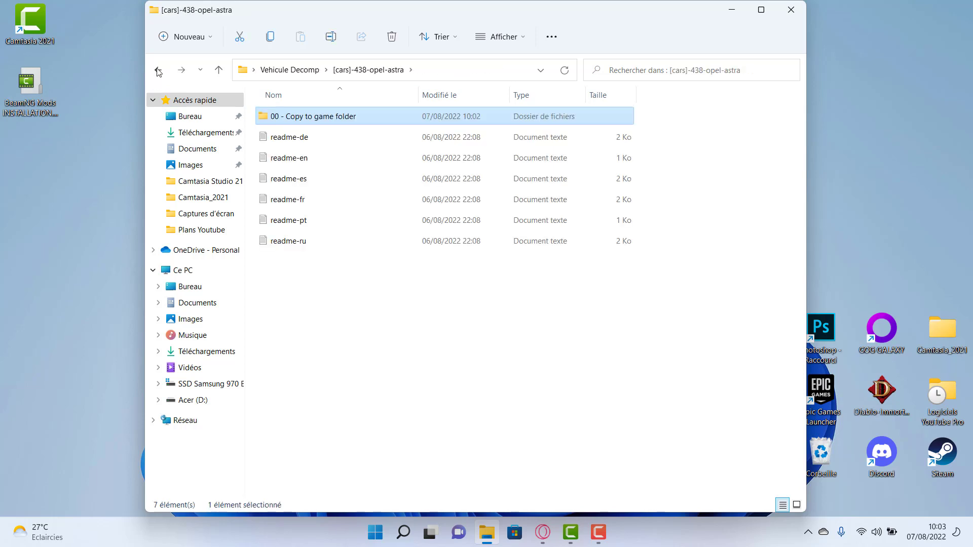
{"action": "left_click", "coordinate": [158, 69]}
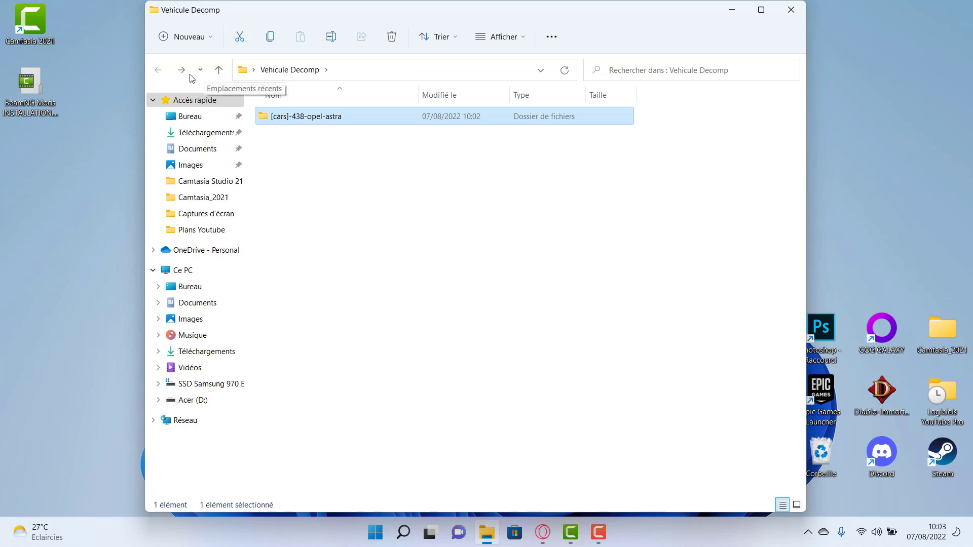
Step: Return to the "00 - Copy to game folder" directory inside the unpacked [cars]-438-opel-astra folder
{"action": "double_click", "coordinate": [274, 123]}
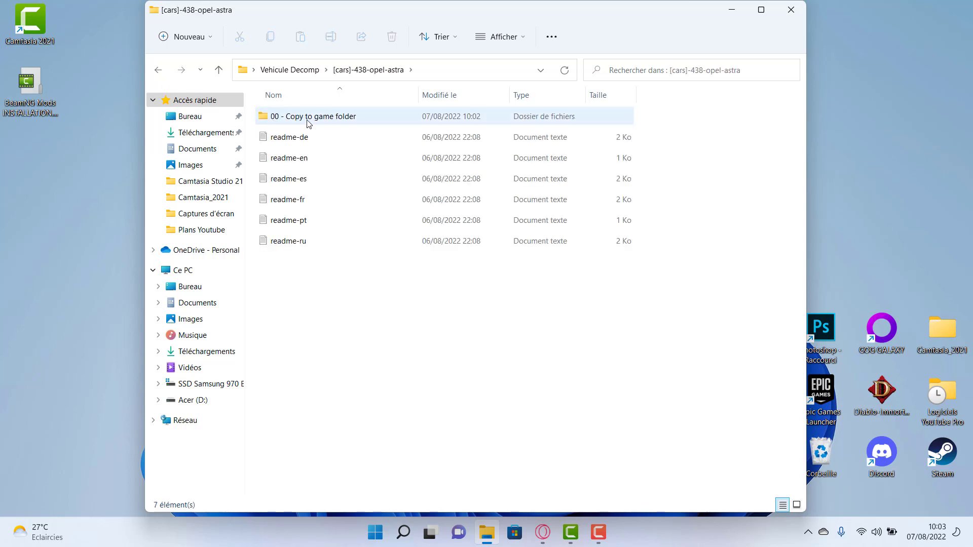
{"action": "double_click", "coordinate": [306, 122]}
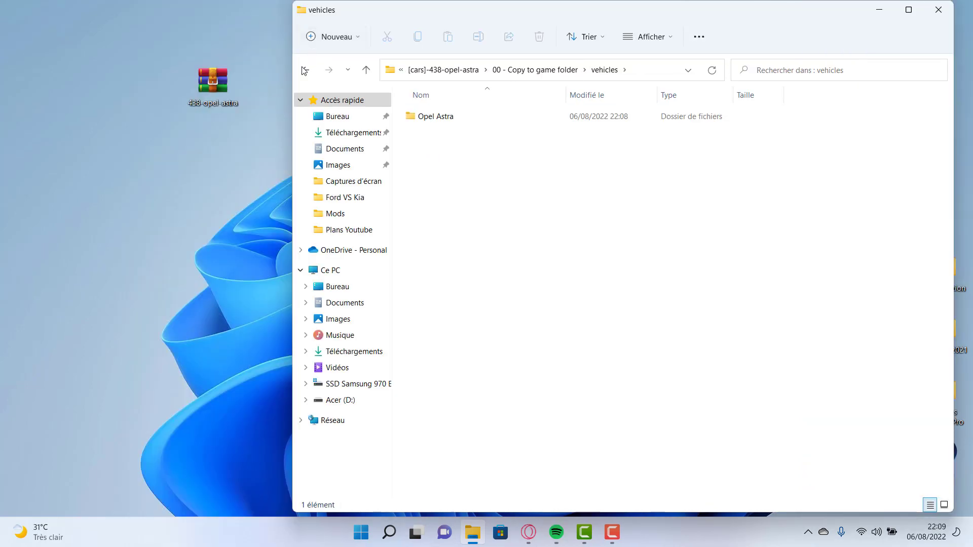
{"action": "left_click", "coordinate": [304, 70]}
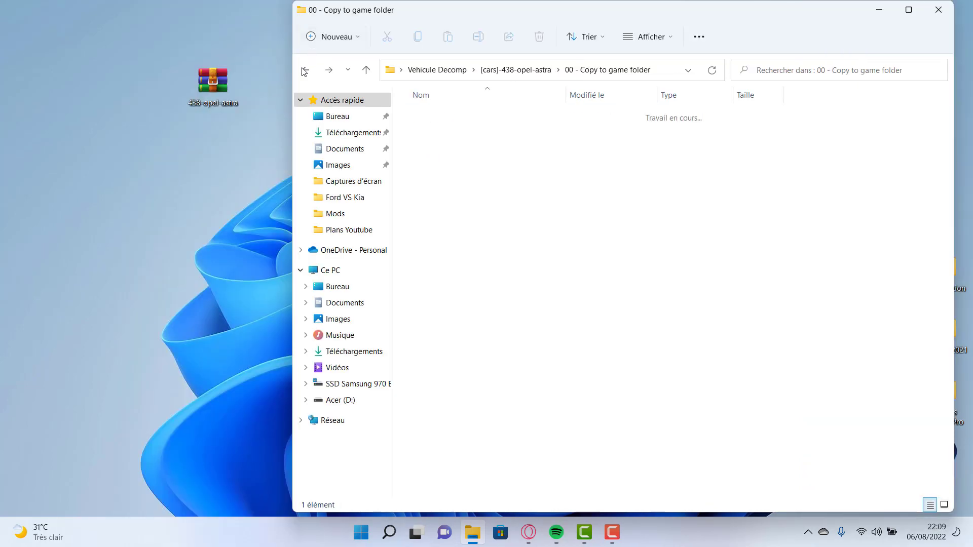
{"action": "left_click", "coordinate": [452, 137]}
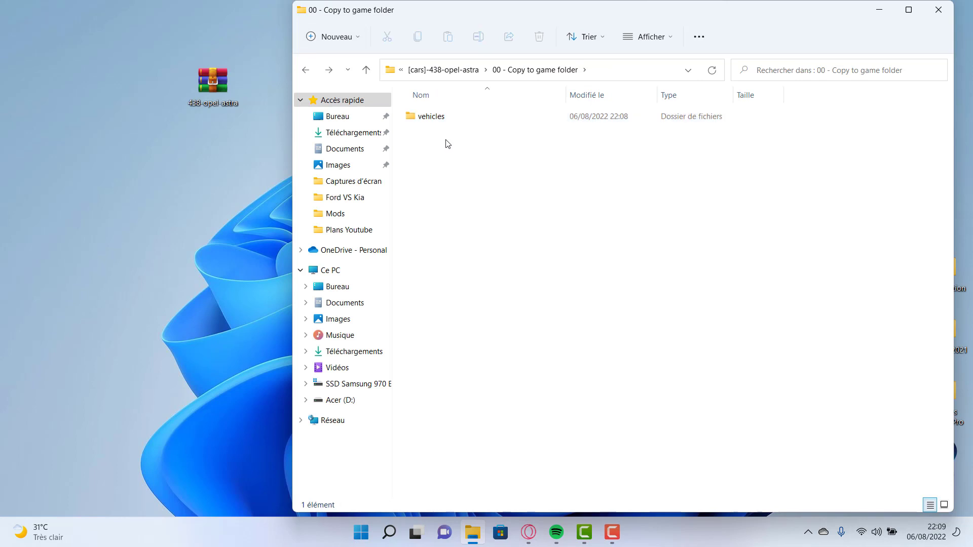
Step: Move the vehicles folder into the desktop's Vehicule Compr folder and close the emptied source folder's window
{"action": "left_click_drag", "start_coordinate": [445, 140], "coordinate": [444, 120]}
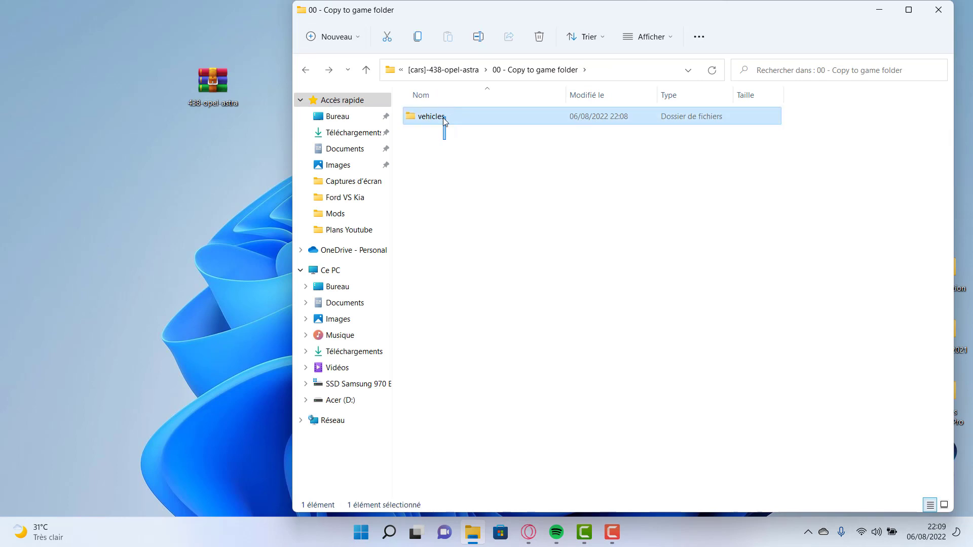
{"action": "left_click", "coordinate": [446, 156]}
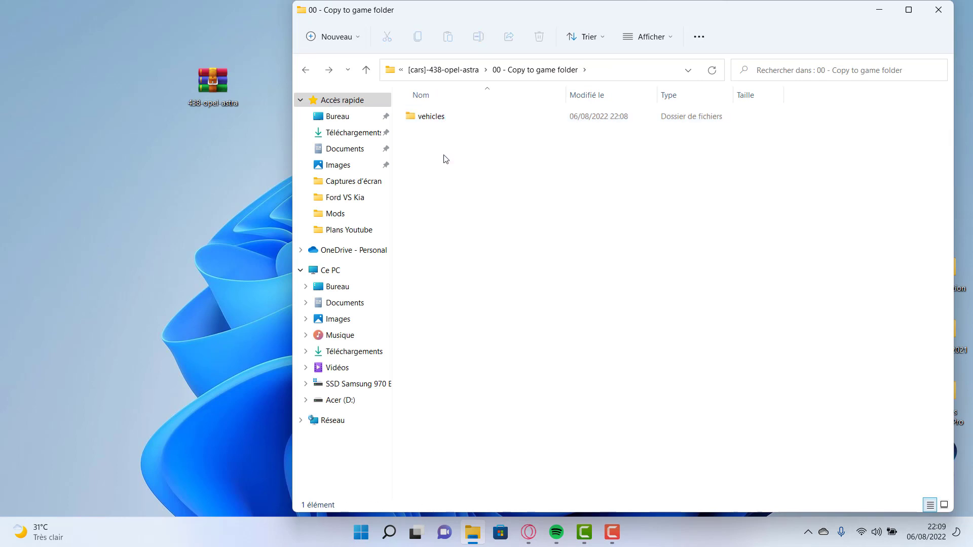
{"action": "left_click", "coordinate": [428, 120]}
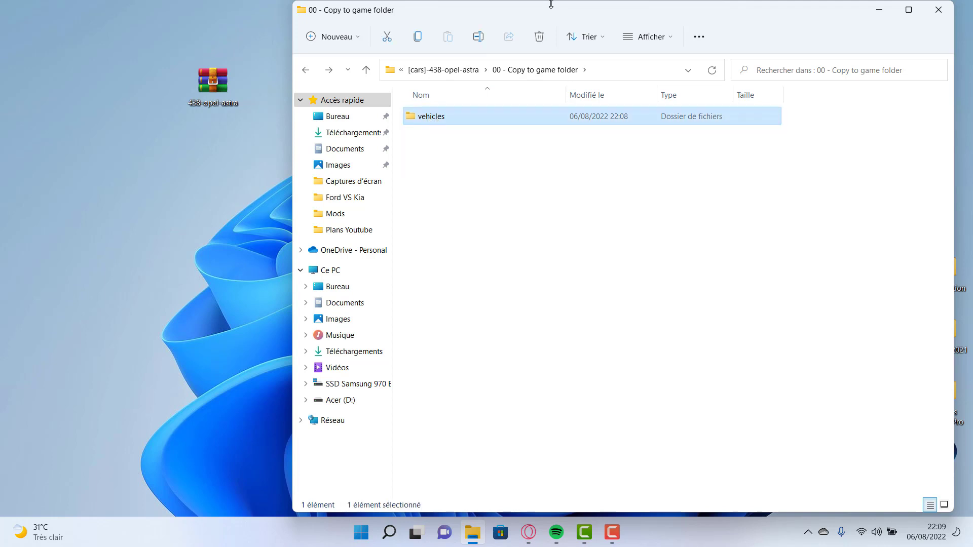
{"action": "left_click_drag", "start_coordinate": [548, 11], "coordinate": [429, 350]}
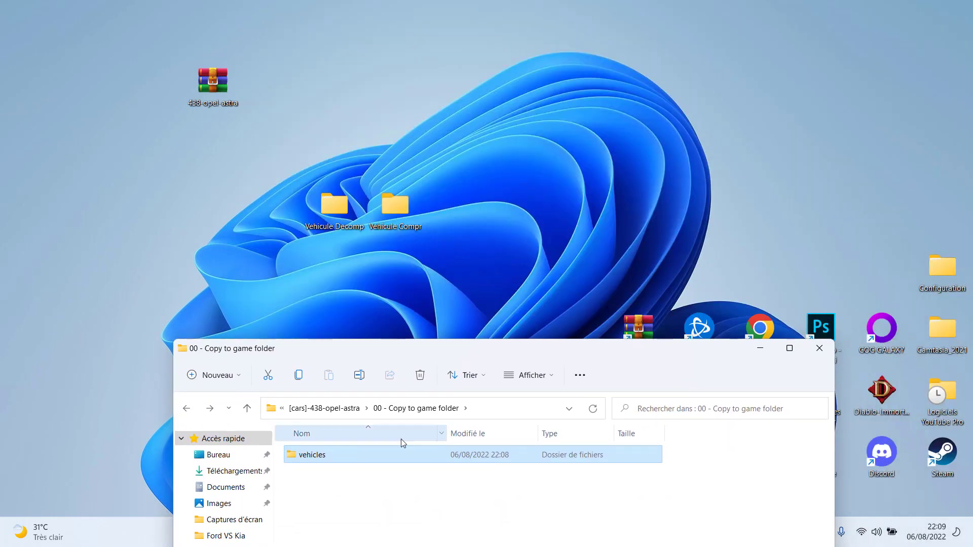
{"action": "left_click_drag", "start_coordinate": [385, 454], "coordinate": [384, 205]}
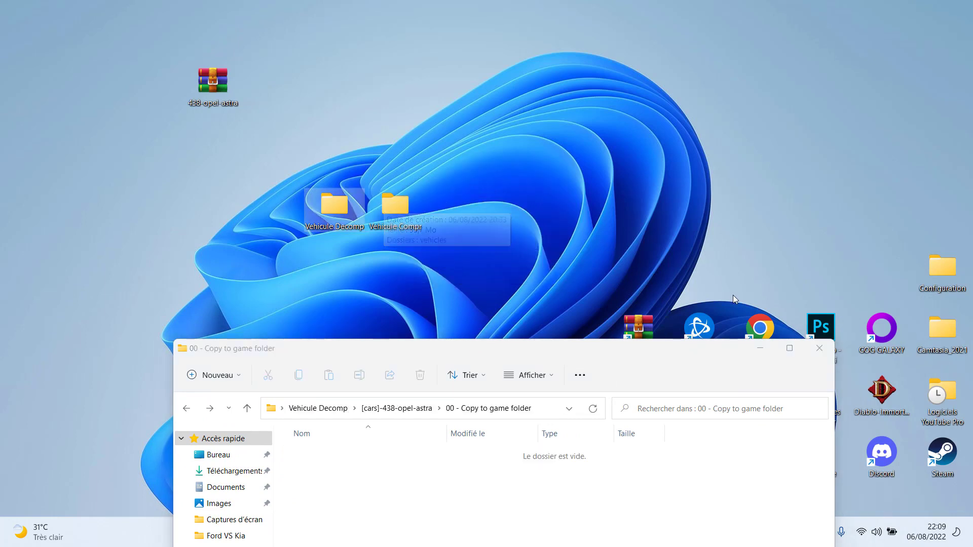
{"action": "left_click", "coordinate": [817, 363]}
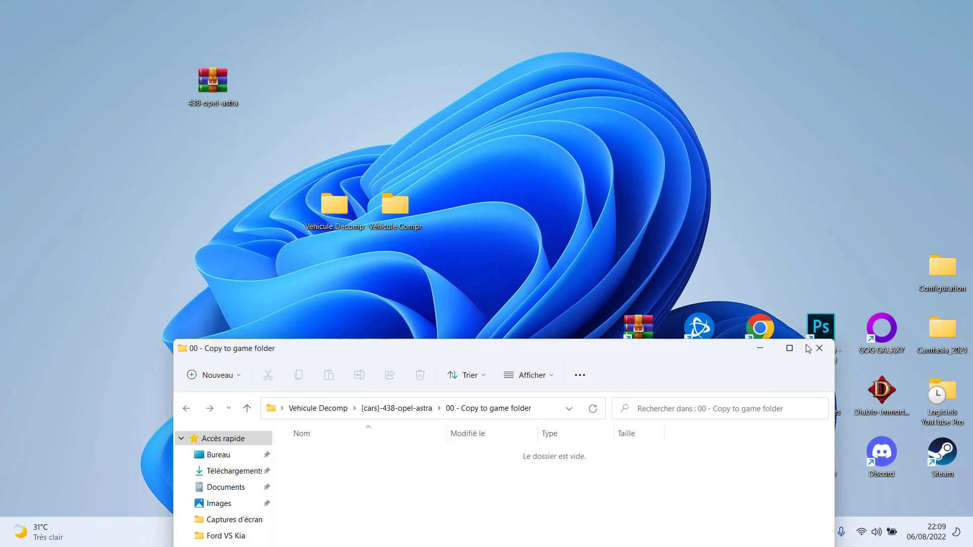
{"action": "left_click", "coordinate": [819, 349]}
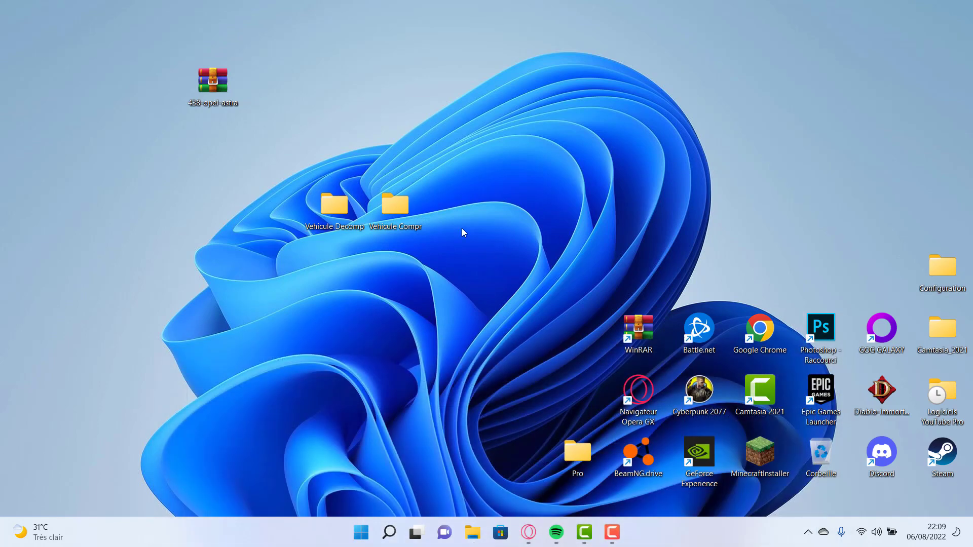
Step: Compress the vehicles folder inside Vehicule Compr into a ZIP archive in the same folder
{"action": "double_click", "coordinate": [399, 214]}
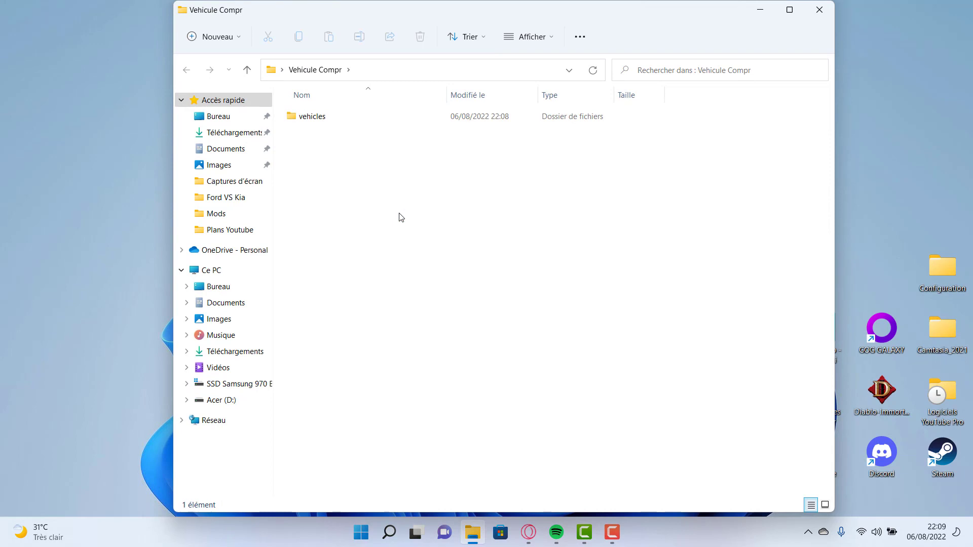
{"action": "left_click", "coordinate": [333, 122]}
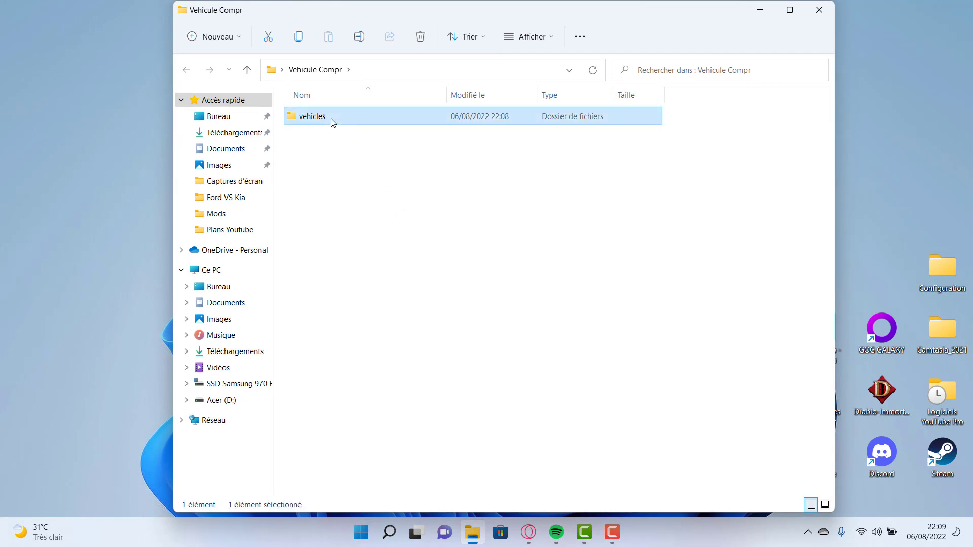
{"action": "right_click", "coordinate": [333, 122]}
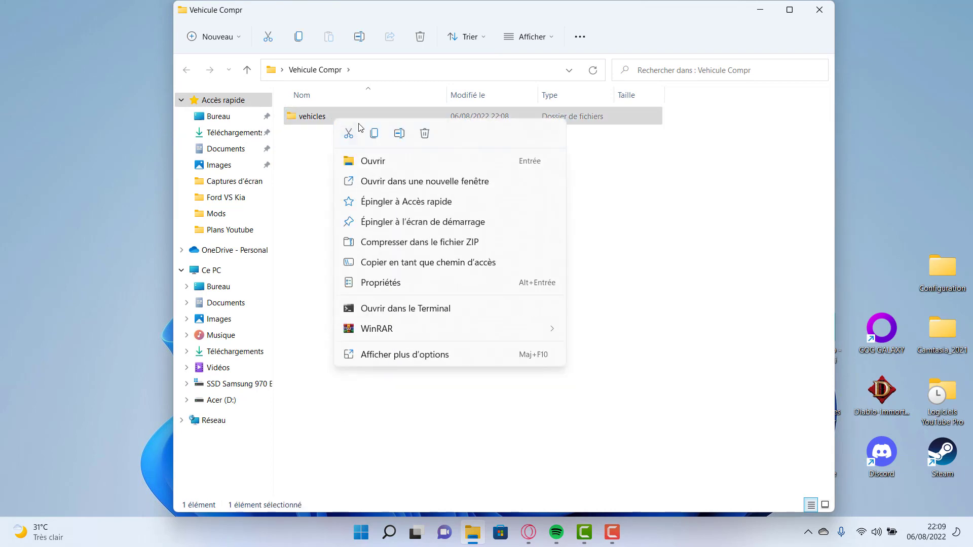
{"action": "left_click", "coordinate": [416, 354]}
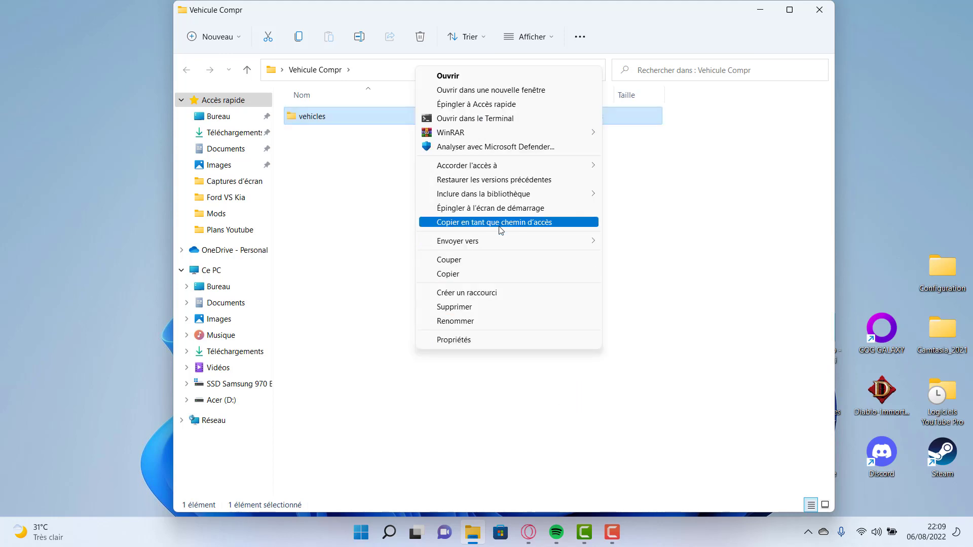
{"action": "mouse_move", "coordinate": [503, 235]}
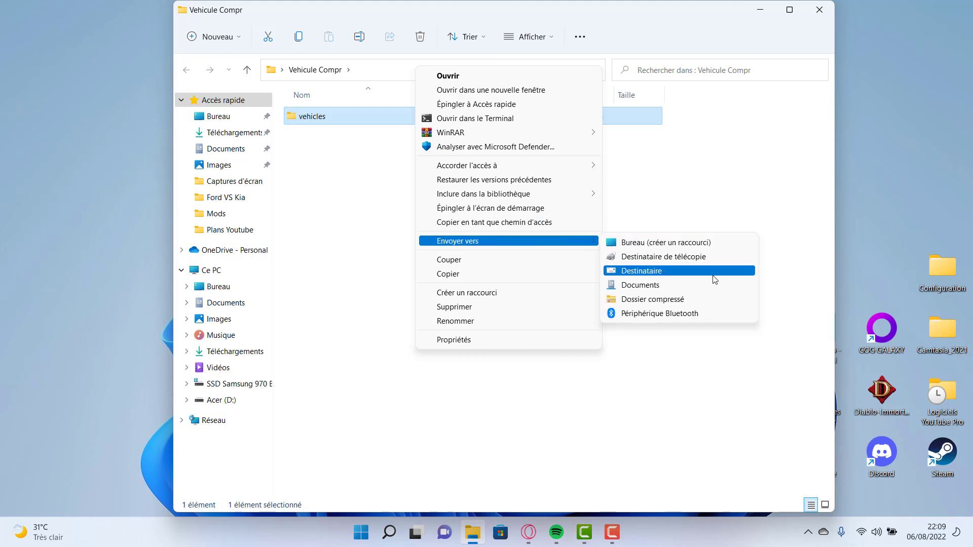
{"action": "left_click", "coordinate": [683, 306]}
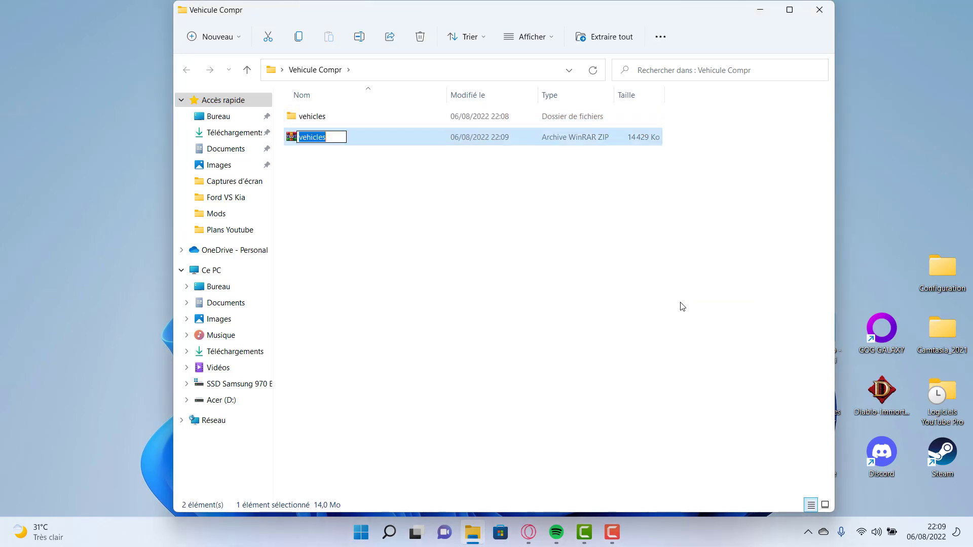
Step: Name the new ZIP archive "Opel astra GTC" and close the Vehicule Compr window
{"action": "key", "text": "Caps_Lock"}
{"action": "type", "text": "O"}
{"action": "key", "text": "Caps_Lock"}
{"action": "type", "text": "pel"}
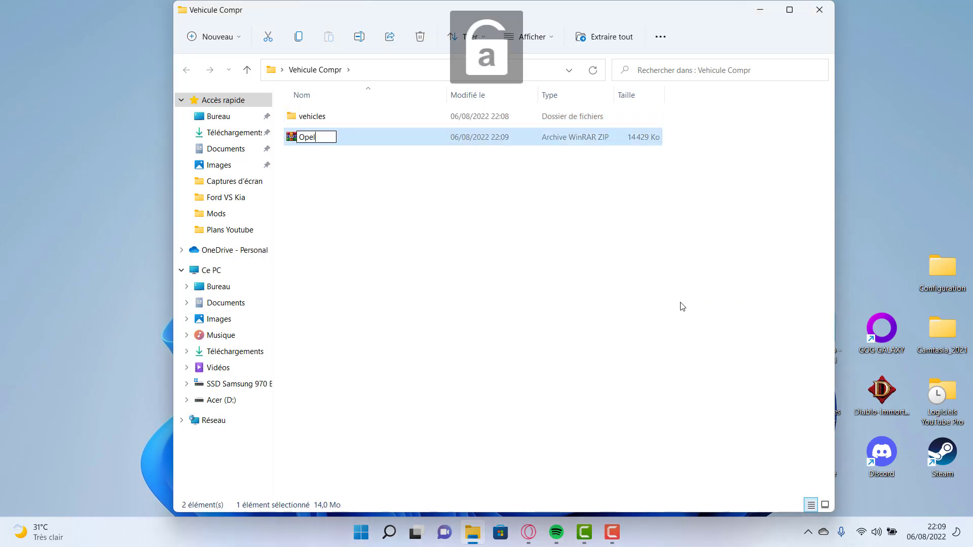
{"action": "type", "text": " astra"}
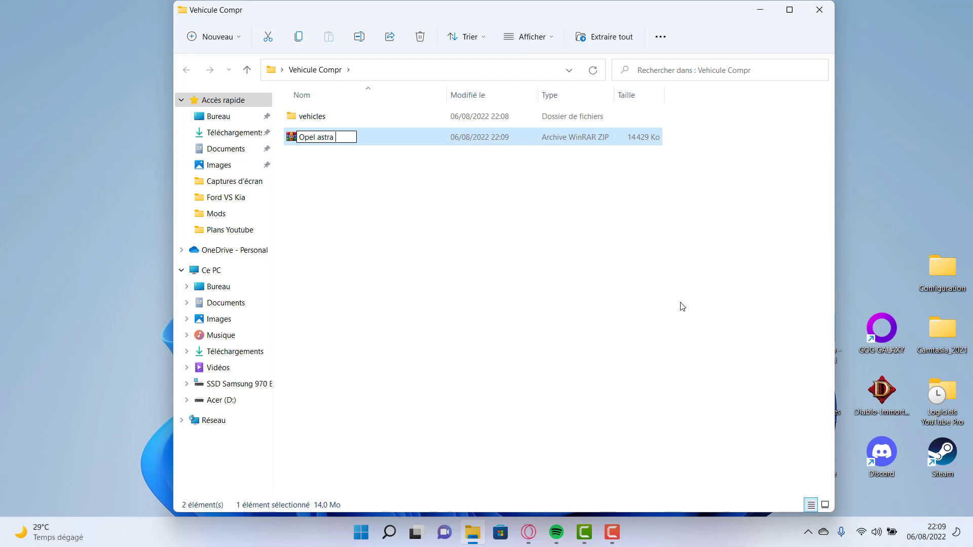
{"action": "key", "text": "Caps_Lock"}
{"action": "type", "text": "GTC"}
{"action": "key", "text": "Caps_Lock"}
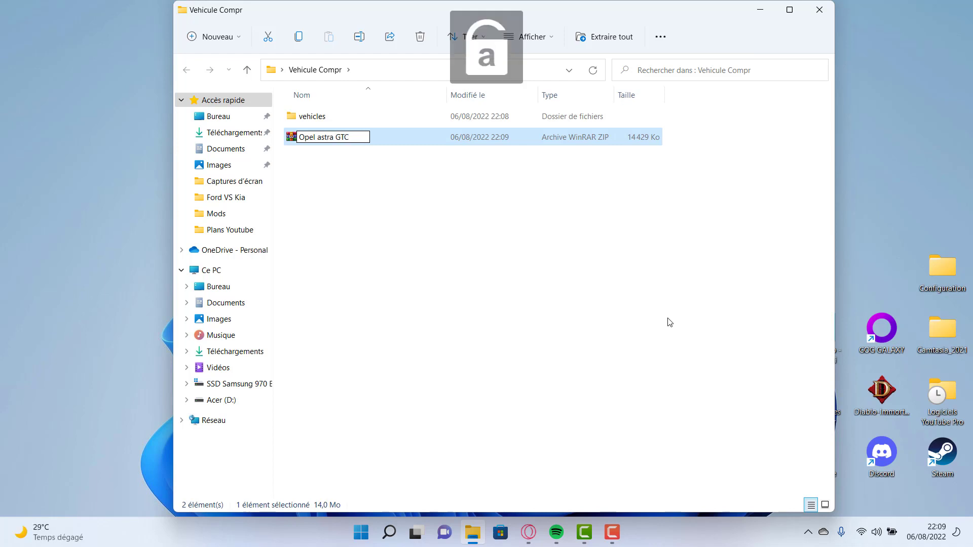
{"action": "key", "text": "Return"}
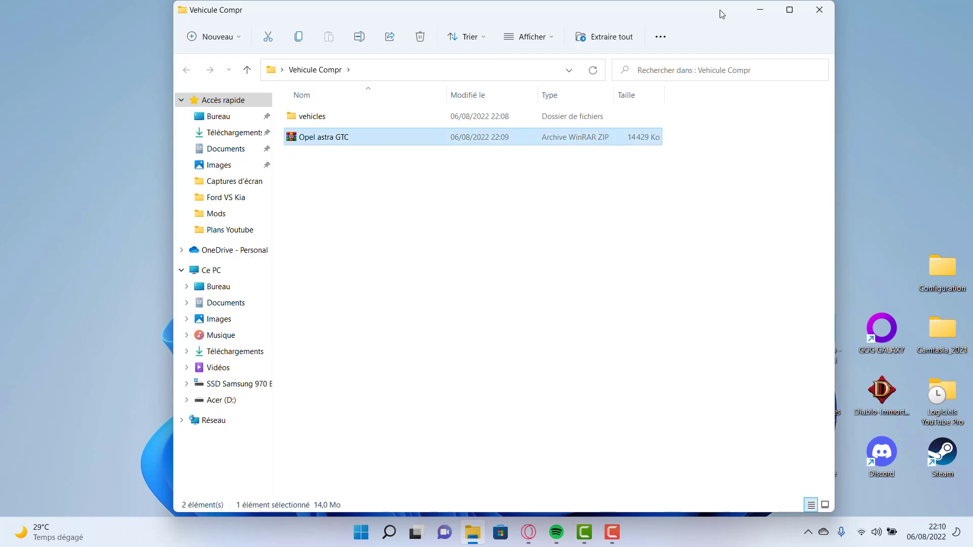
{"action": "left_click", "coordinate": [820, 10]}
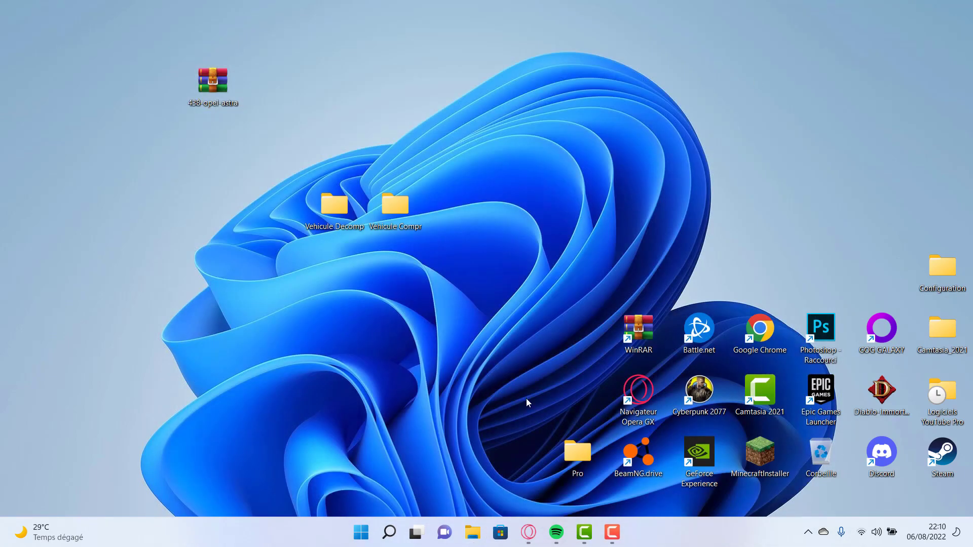
Step: Start the BeamNG.drive launcher, show its user folder in the file explorer and open the mods folder
{"action": "double_click", "coordinate": [631, 473]}
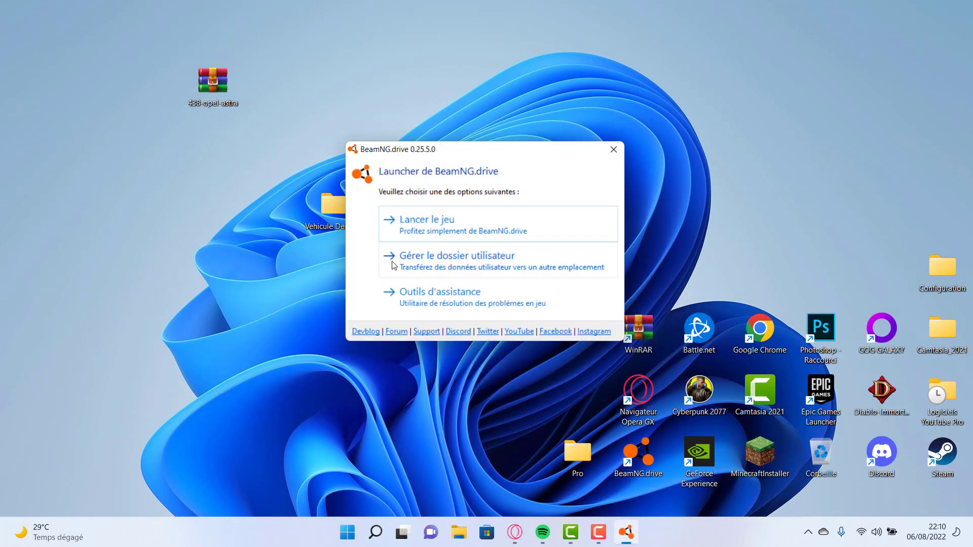
{"action": "left_click", "coordinate": [482, 275]}
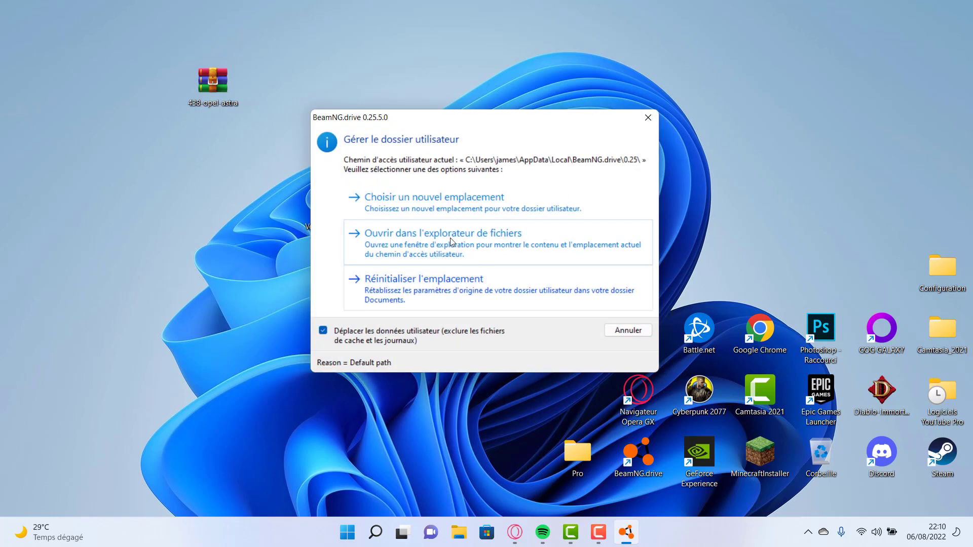
{"action": "left_click", "coordinate": [418, 245]}
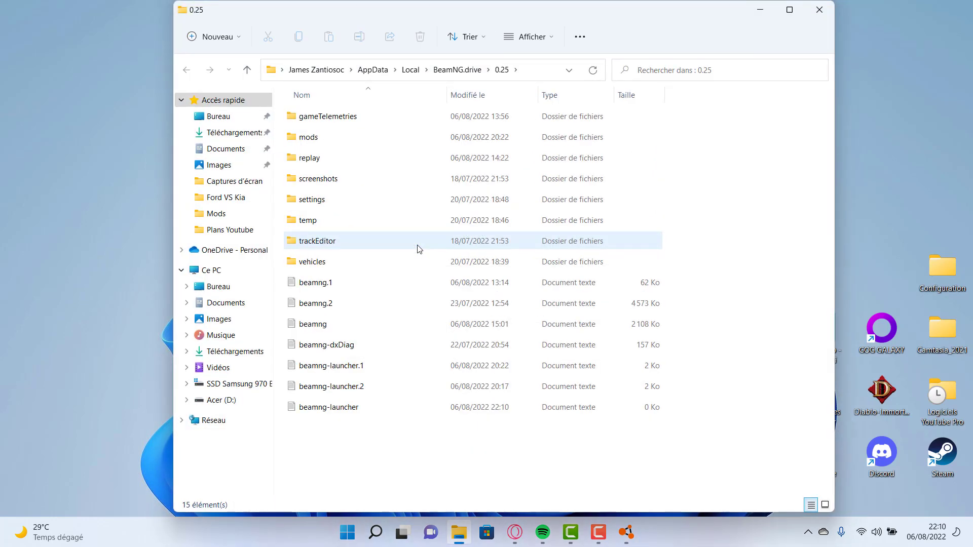
{"action": "left_click", "coordinate": [317, 145]}
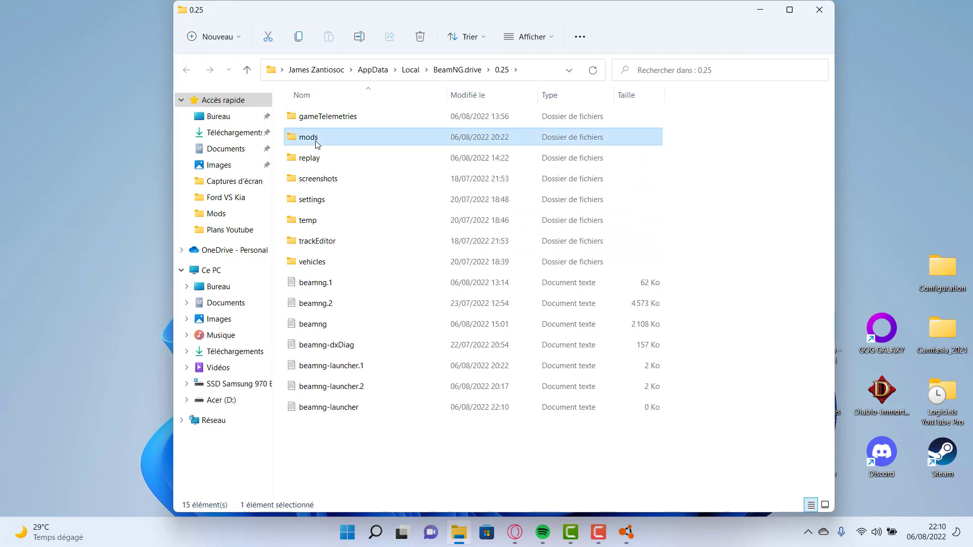
{"action": "double_click", "coordinate": [317, 145]}
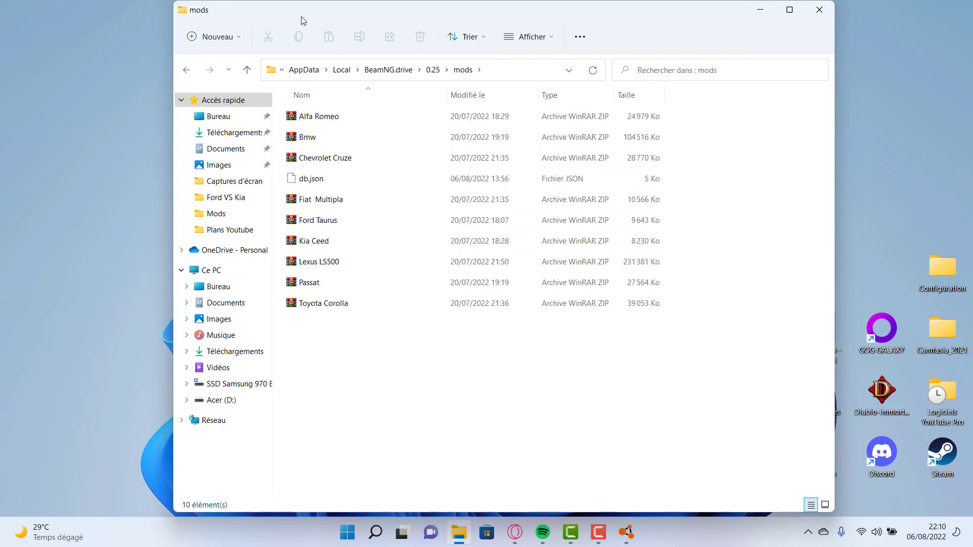
Step: Open the desktop's Vehicule Compr folder beside the mods window and check the contents of the Opel ZIP archive
{"action": "left_click_drag", "start_coordinate": [301, 17], "coordinate": [550, 17]}
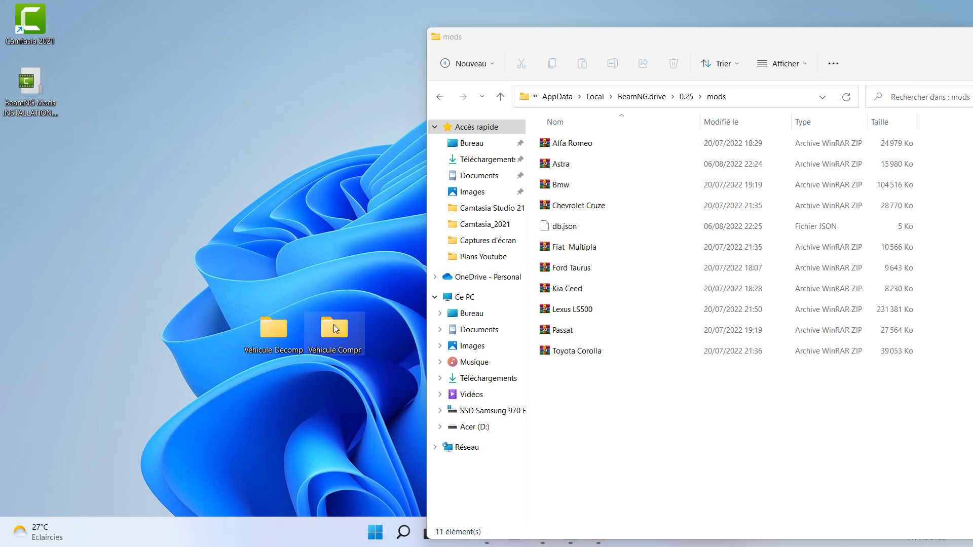
{"action": "double_click", "coordinate": [334, 327]}
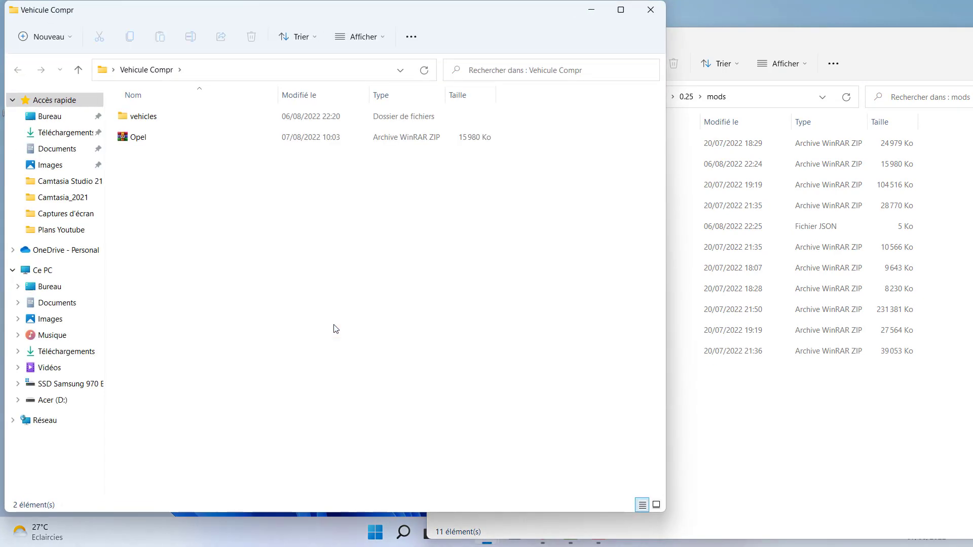
{"action": "left_click", "coordinate": [161, 133]}
{"action": "double_click", "coordinate": [161, 135]}
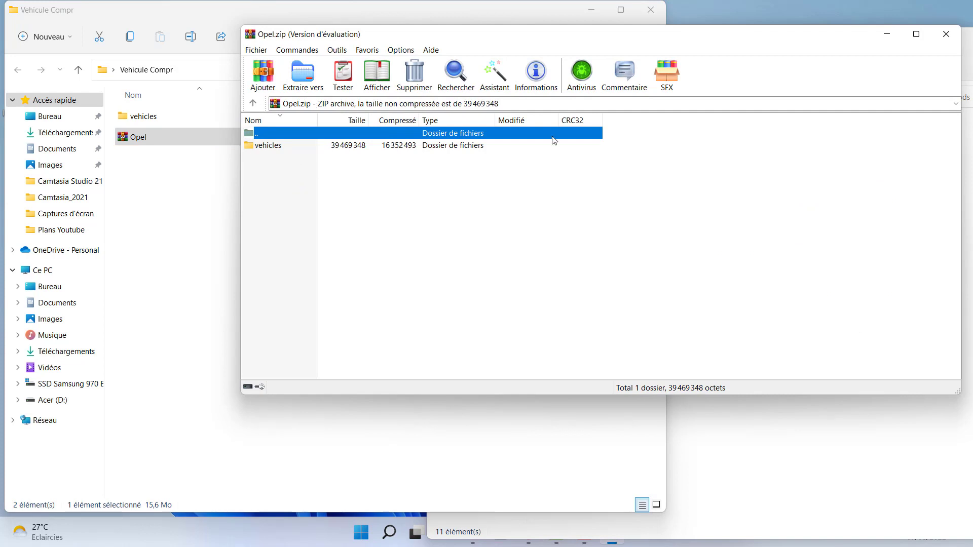
{"action": "left_click", "coordinate": [946, 34]}
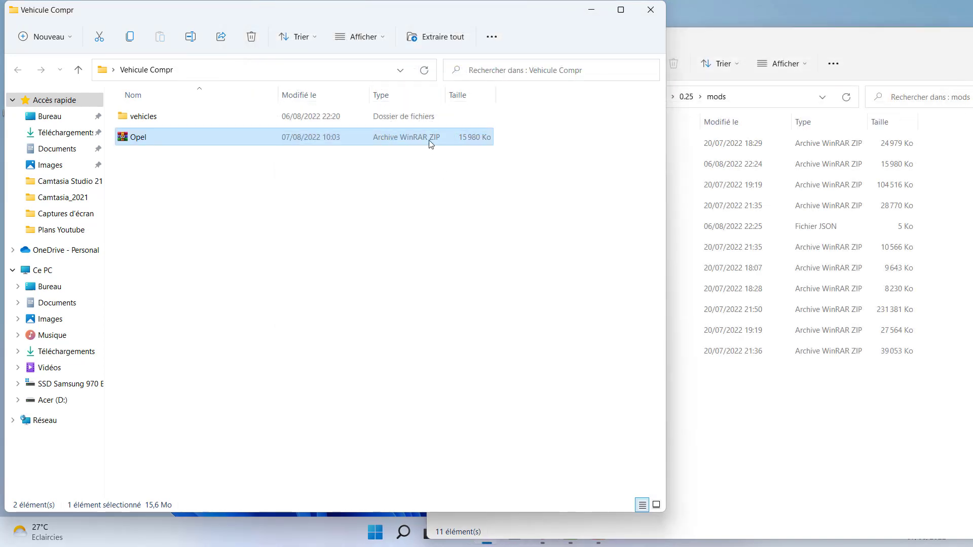
Step: Move the Opel ZIP archive from Vehicule Compr into the mods folder and close the Vehicule Compr window
{"action": "left_click_drag", "start_coordinate": [429, 145], "coordinate": [777, 439]}
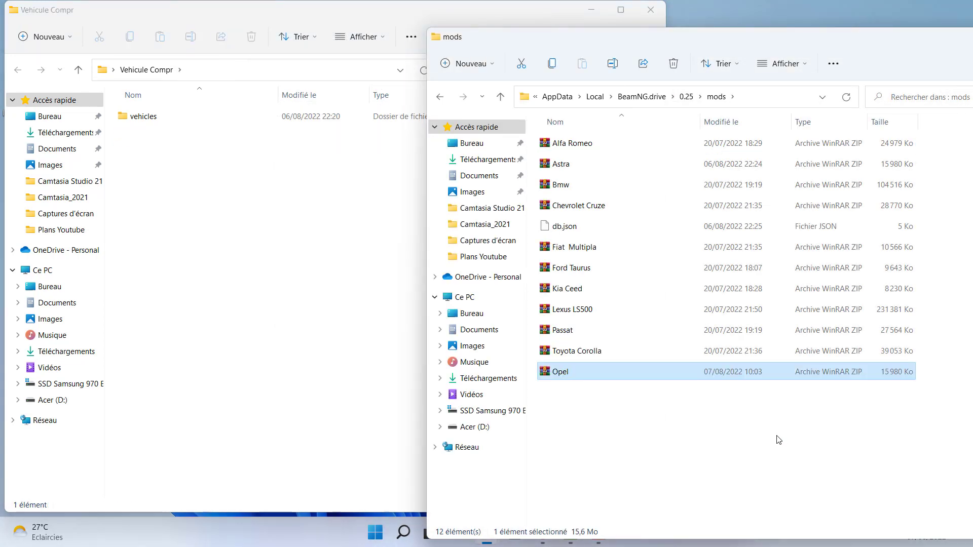
{"action": "left_click", "coordinate": [651, 10]}
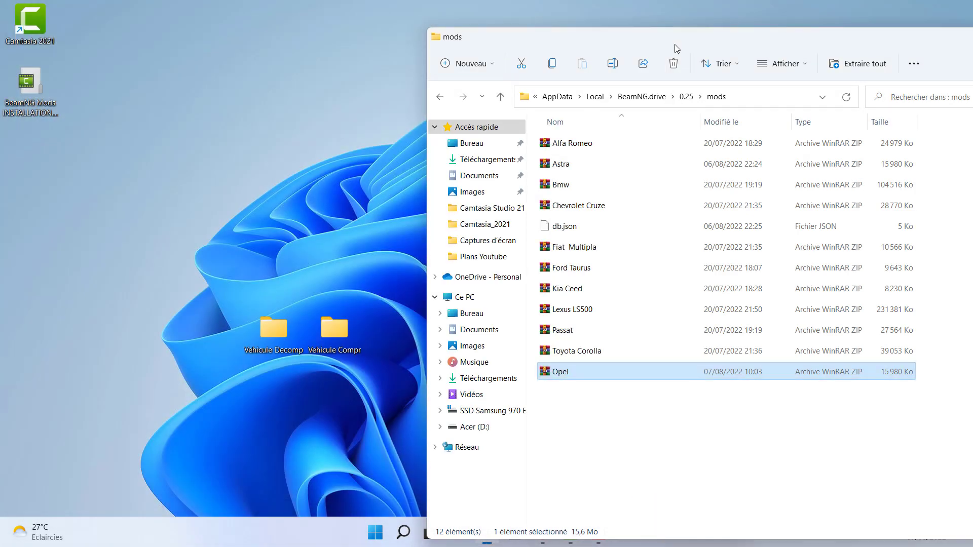
{"action": "left_click_drag", "start_coordinate": [677, 48], "coordinate": [417, 100]}
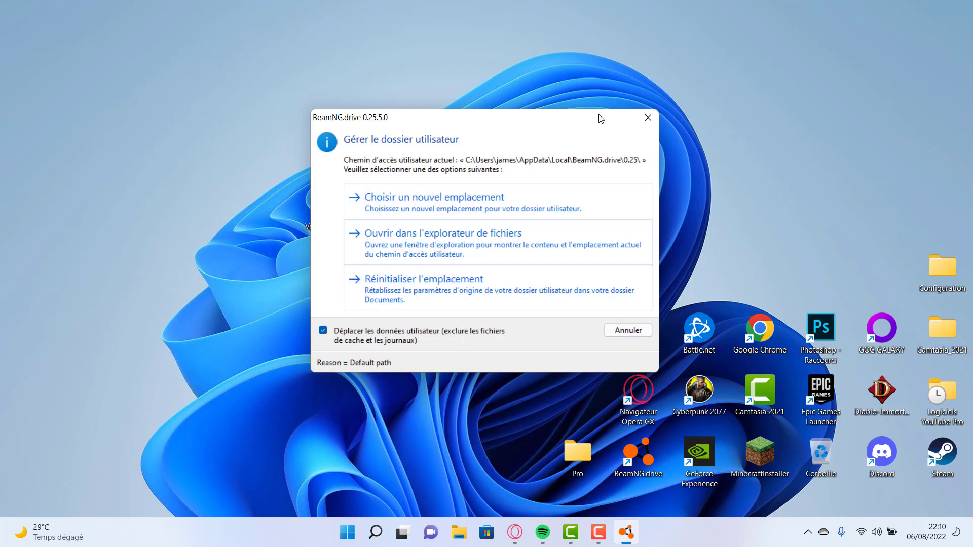
Step: Close the BeamNG.drive user folder dialog and exit the launcher
{"action": "left_click", "coordinate": [642, 120]}
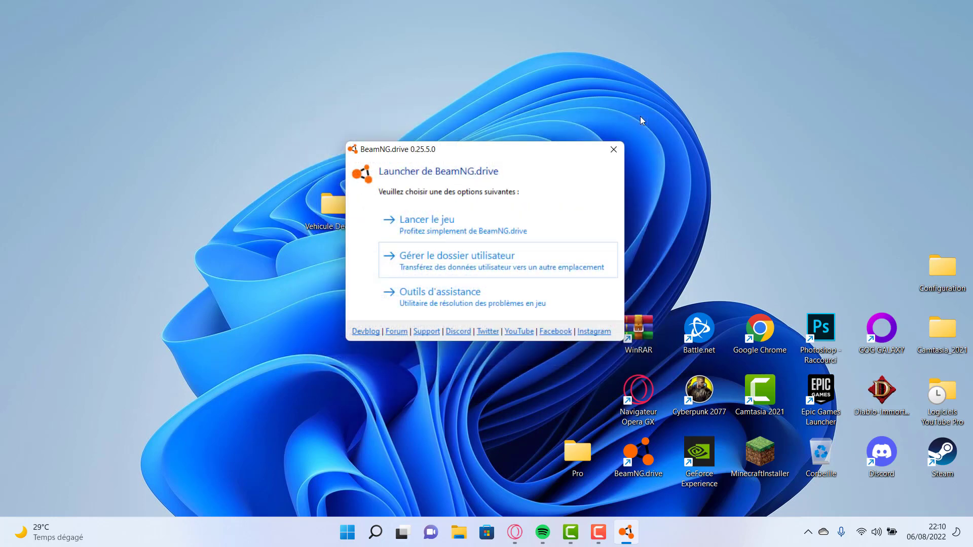
{"action": "left_click", "coordinate": [615, 150]}
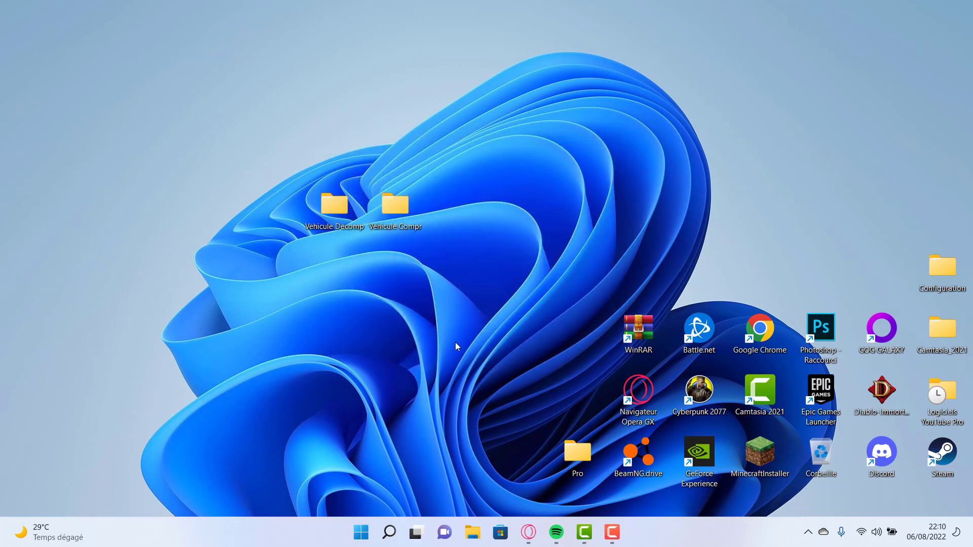
Step: Search Windows for %appdata% and open the matching folder
{"action": "left_click", "coordinate": [361, 532]}
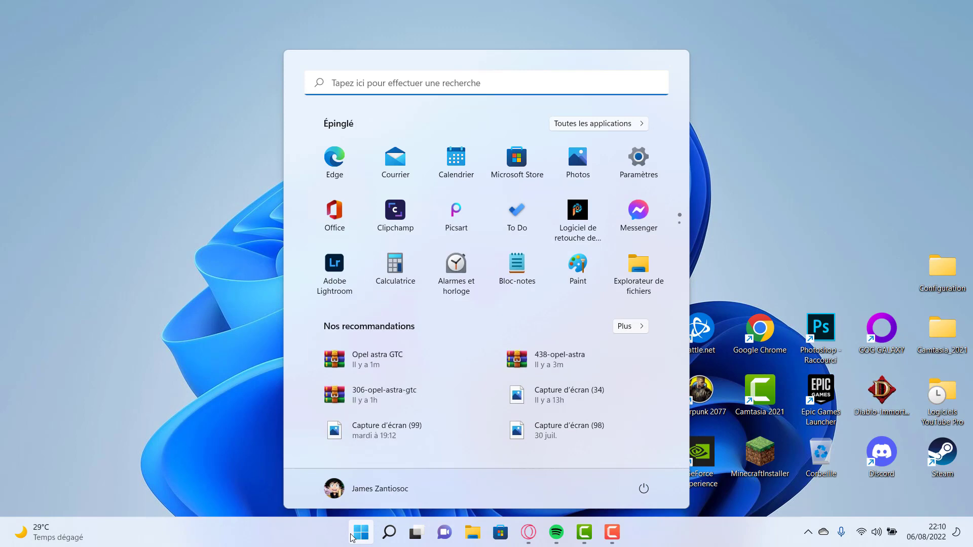
{"action": "left_click", "coordinate": [413, 85]}
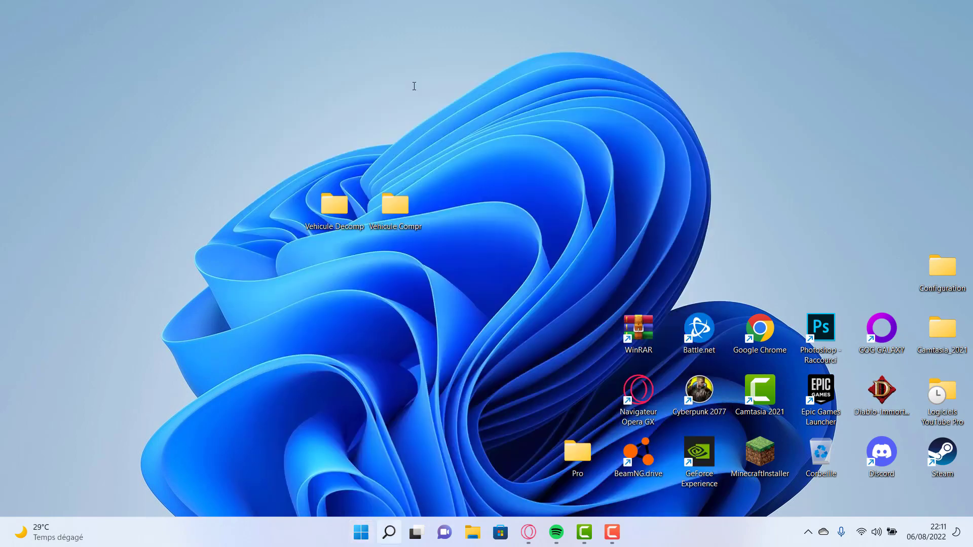
{"action": "key", "text": "Caps_Lock"}
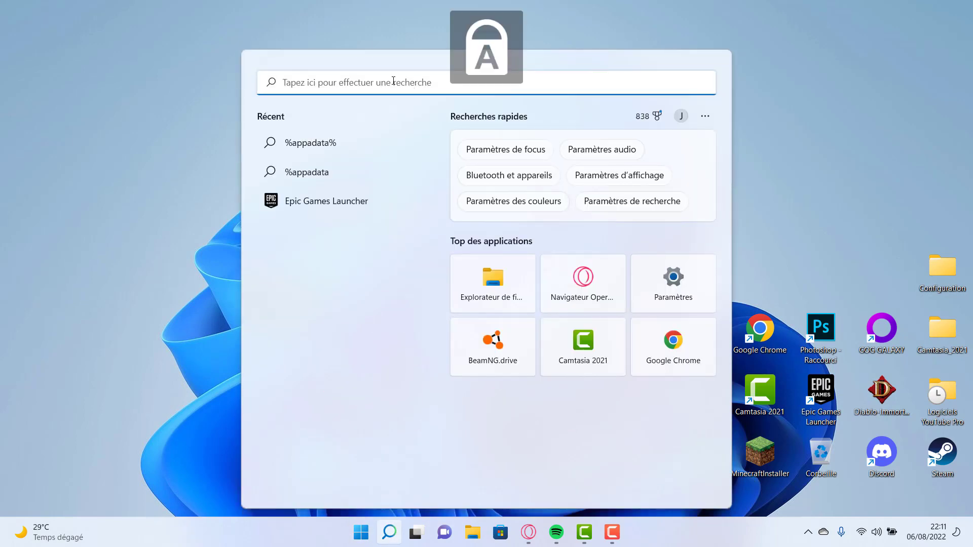
{"action": "type", "text": "%"}
{"action": "key", "text": "Caps_Lock"}
{"action": "type", "text": "appd"}
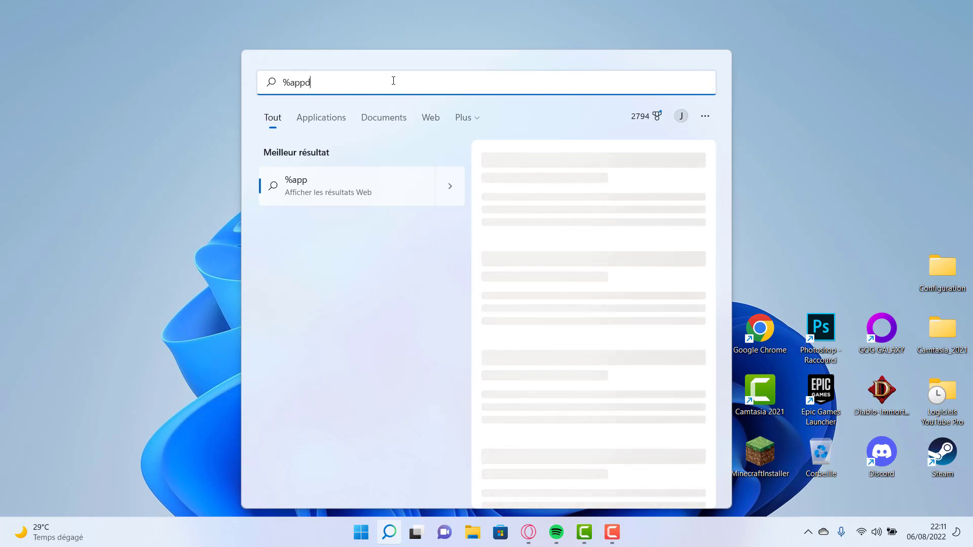
{"action": "type", "text": "ata"}
{"action": "key", "text": "Caps_Lock"}
{"action": "type", "text": "%"}
{"action": "key", "text": "Caps_Lock"}
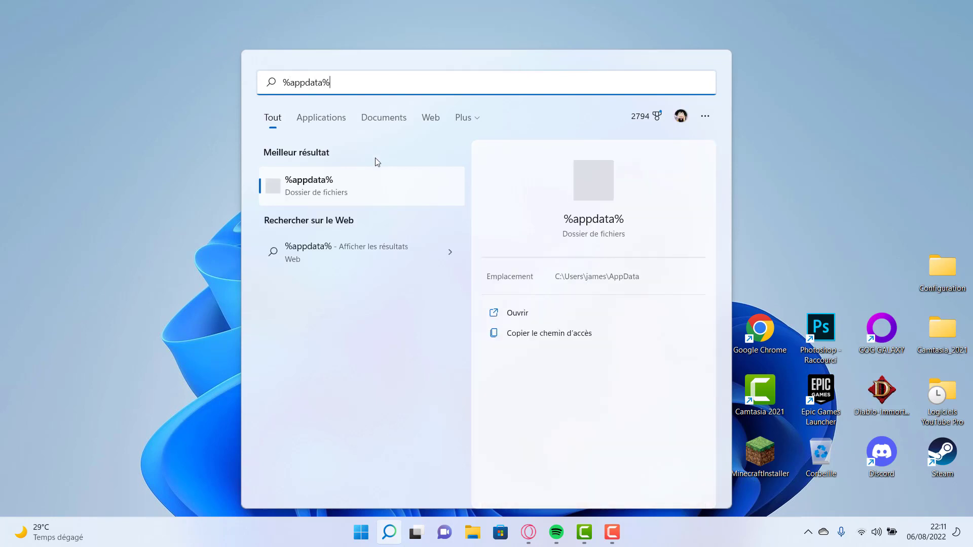
{"action": "left_click", "coordinate": [334, 190]}
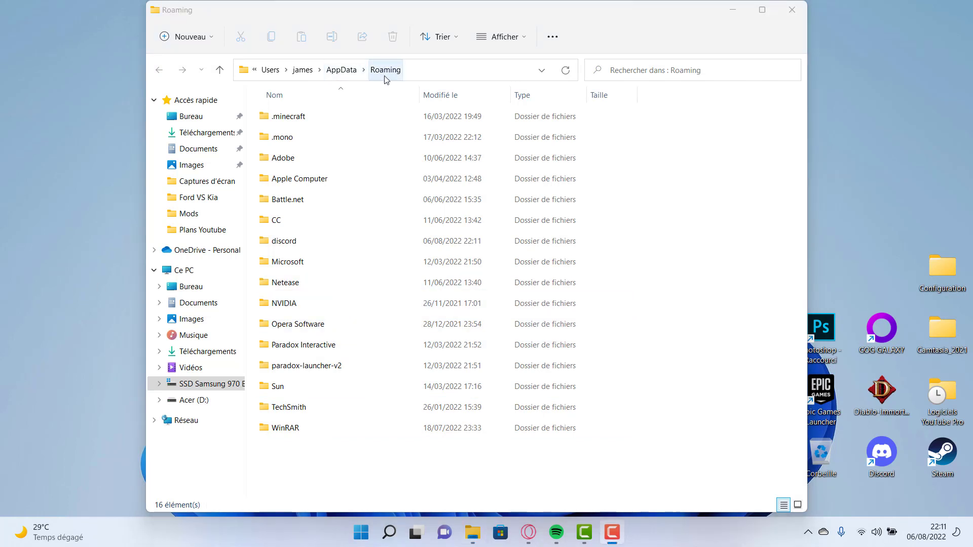
Step: Go up to the AppData folder and open Local, BeamNG.drive and the 0.25 folder inside it
{"action": "left_click", "coordinate": [342, 71]}
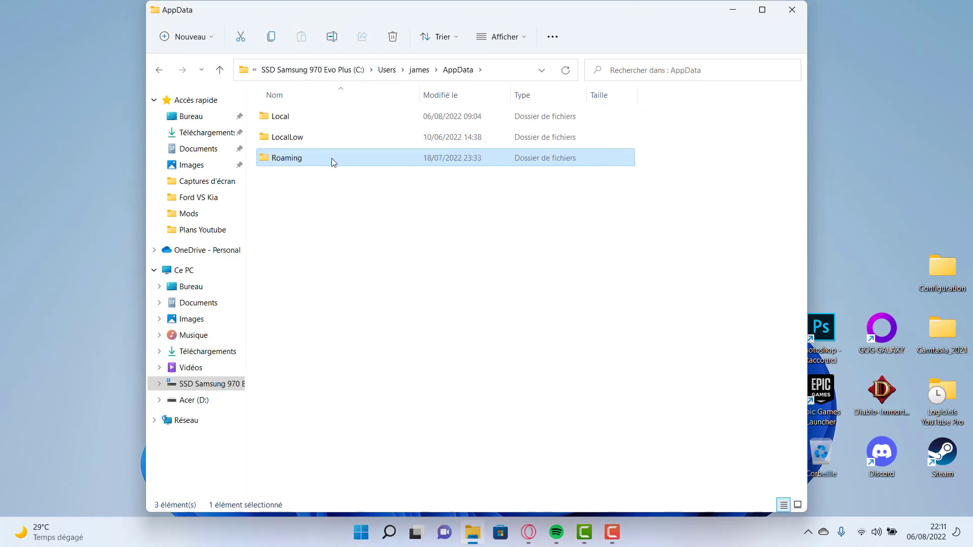
{"action": "left_click", "coordinate": [290, 120]}
{"action": "double_click", "coordinate": [292, 126]}
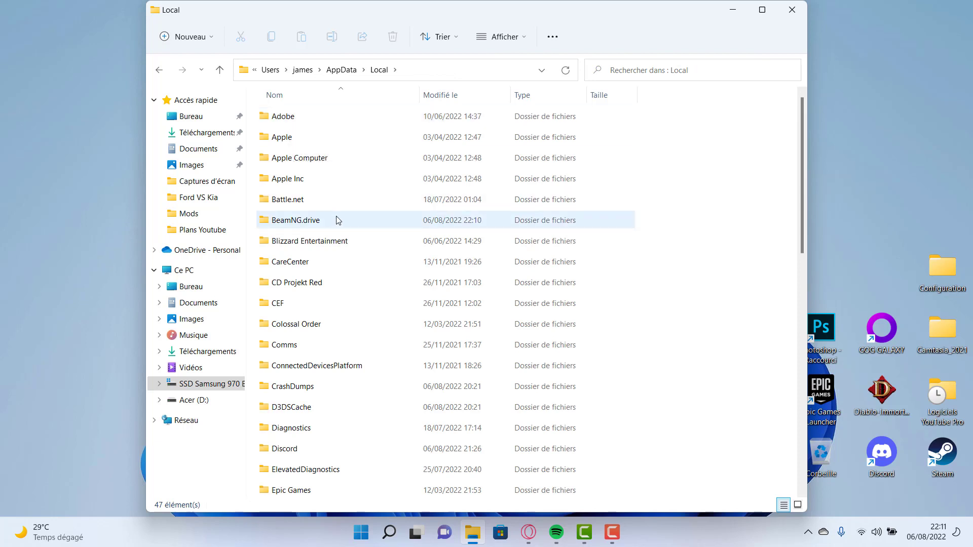
{"action": "double_click", "coordinate": [311, 217]}
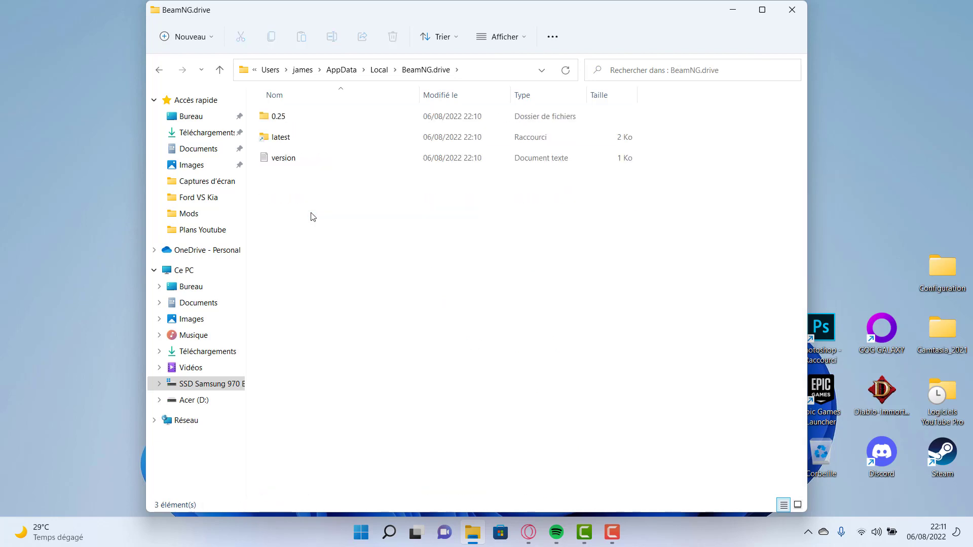
{"action": "double_click", "coordinate": [289, 121]}
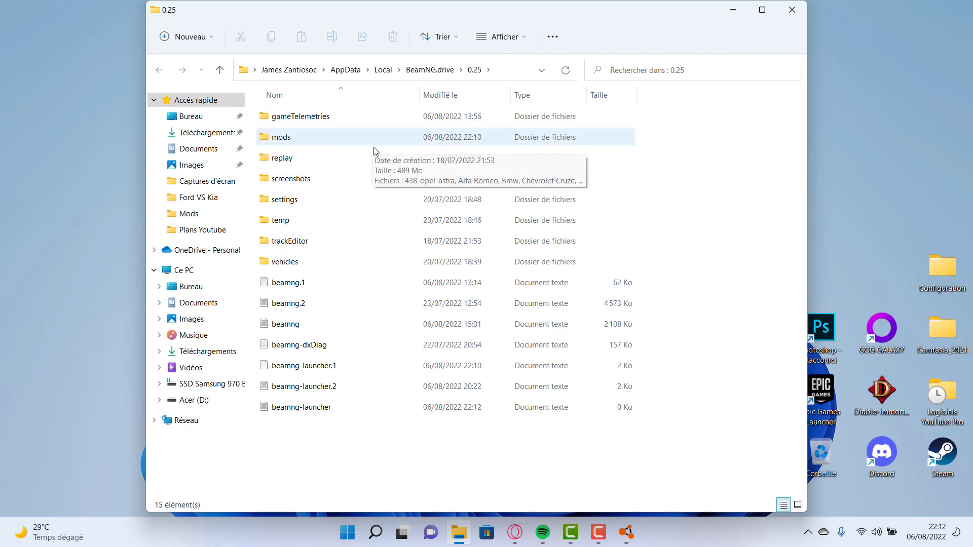
Step: Create a new folder inside the 0.25 folder and enter "mods" as its name
{"action": "right_click", "coordinate": [666, 184]}
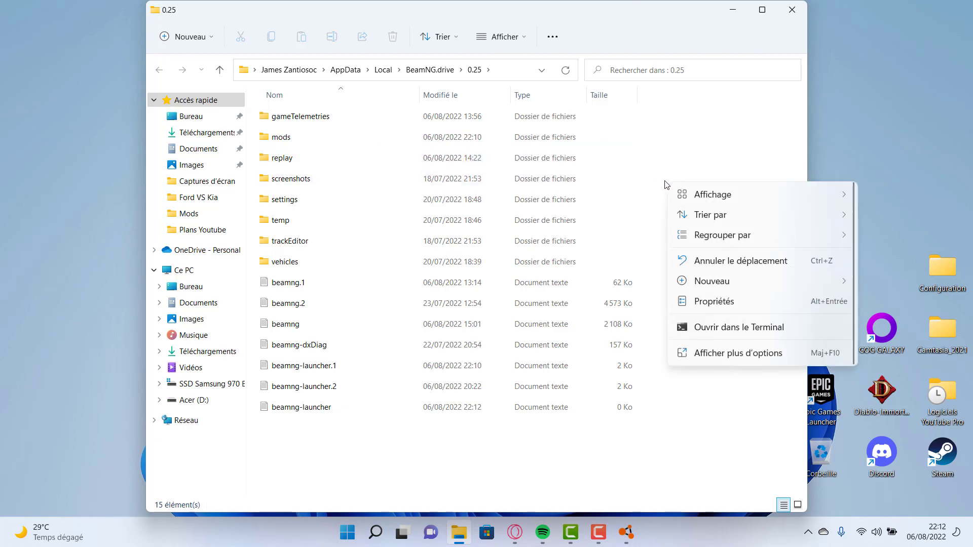
{"action": "mouse_move", "coordinate": [747, 280]}
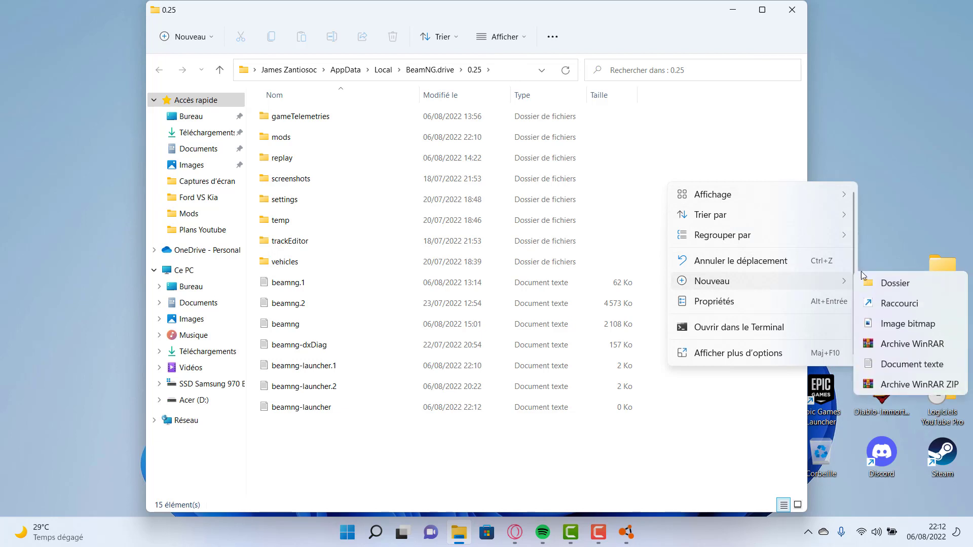
{"action": "left_click", "coordinate": [932, 275]}
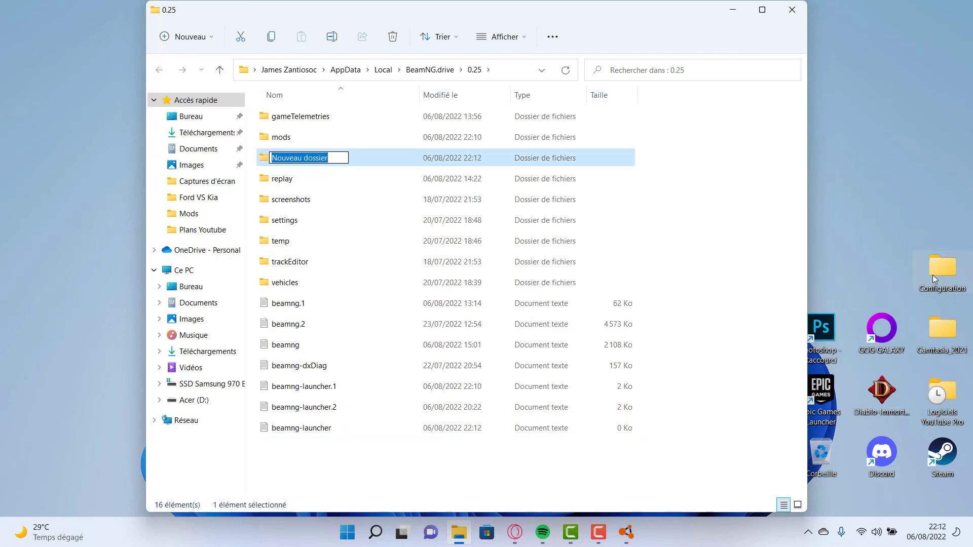
{"action": "type", "text": "mods"}
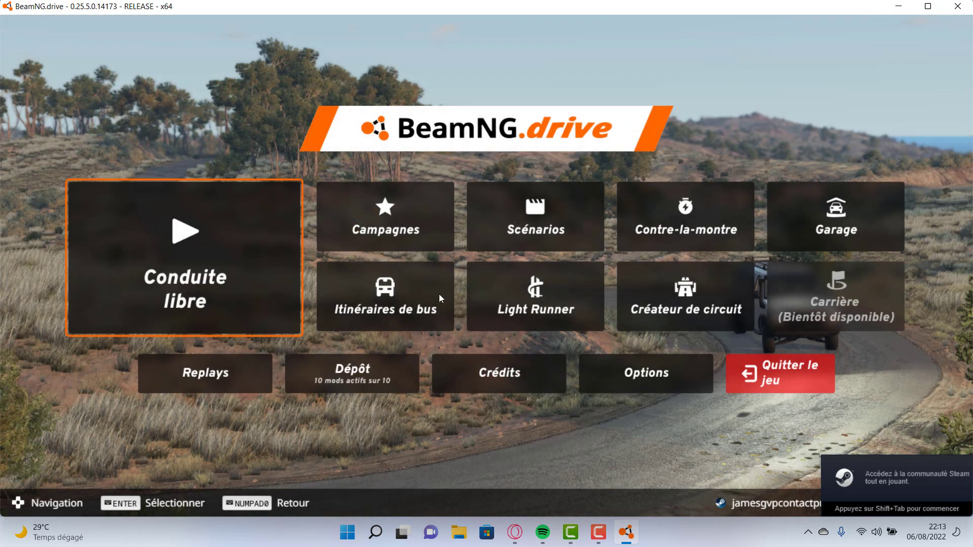
Step: Open the mod manager from the Dépôt section of the BeamNG.drive game and review the installed mods
{"action": "left_click", "coordinate": [369, 378]}
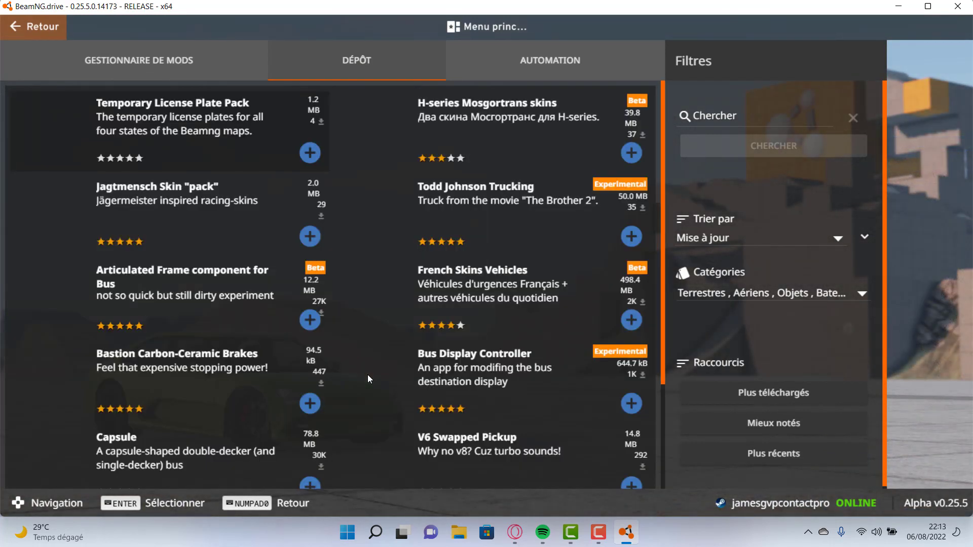
{"action": "left_click", "coordinate": [164, 62]}
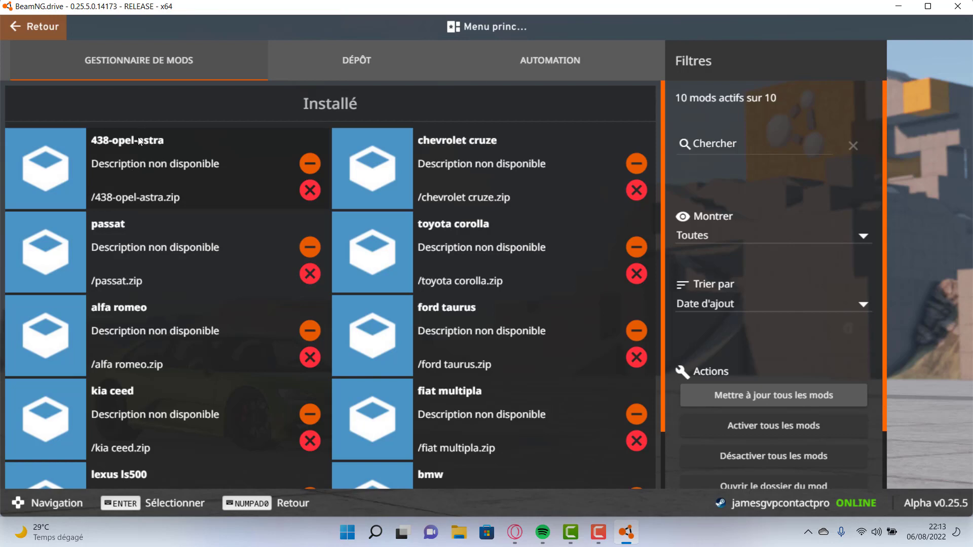
{"action": "left_click", "coordinate": [46, 30]}
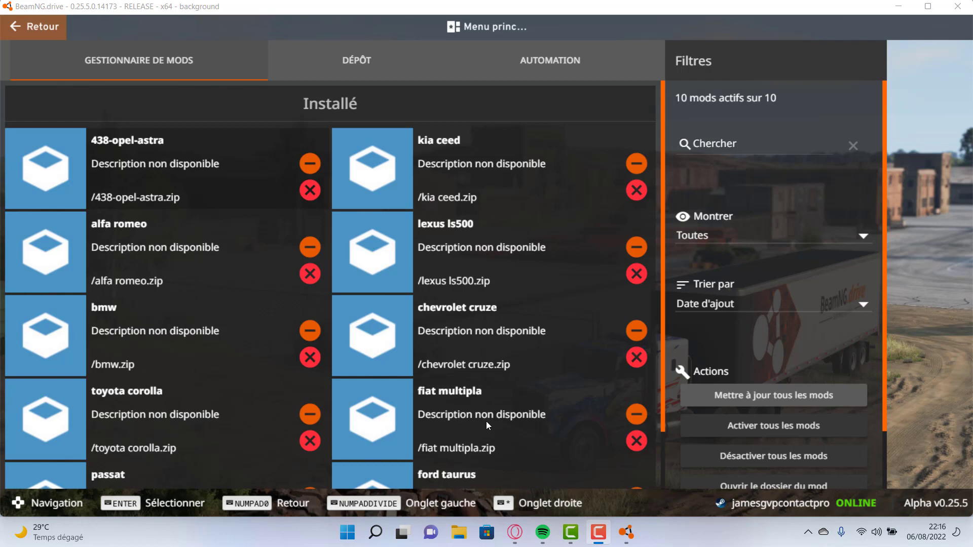
Step: Activate all mods in the mod manager, and open the mods folder from there to check its files
{"action": "left_click", "coordinate": [768, 437]}
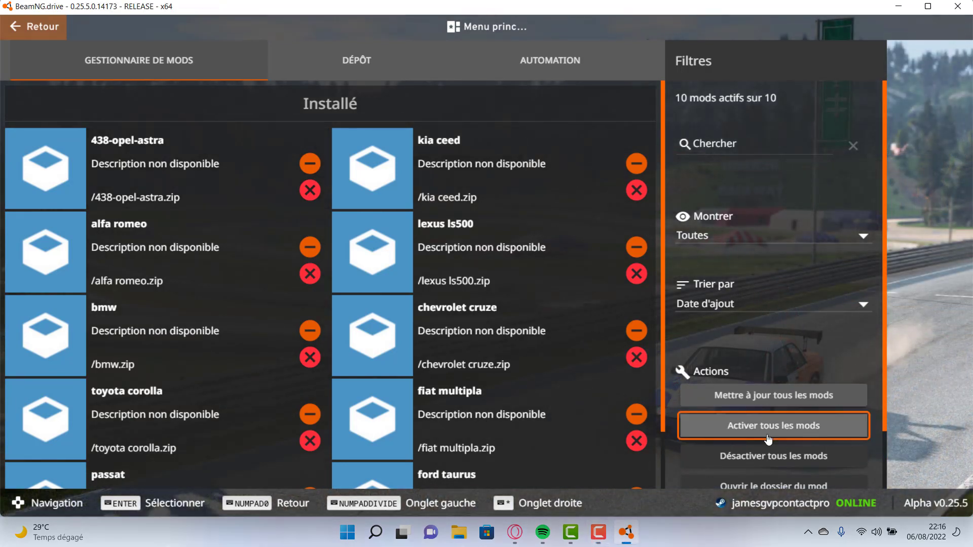
{"action": "left_click", "coordinate": [768, 437]}
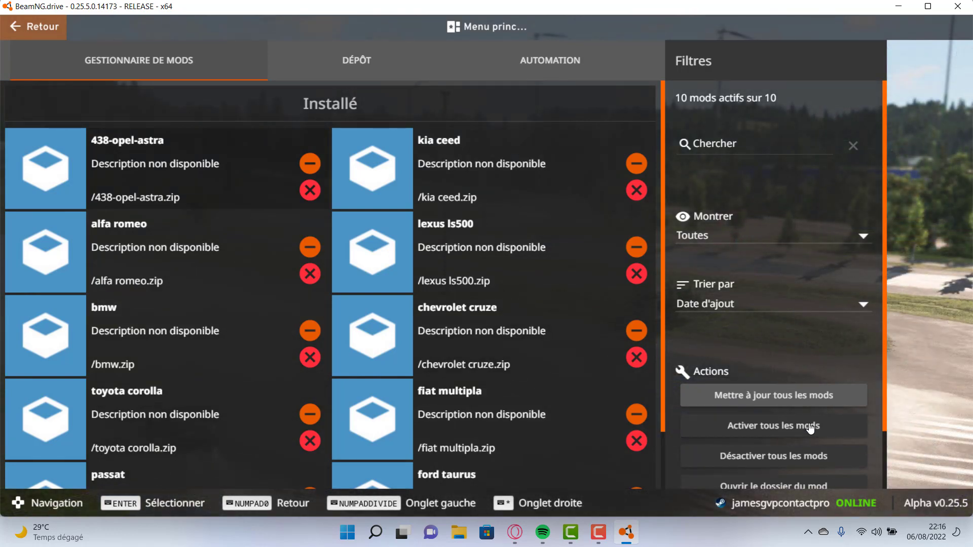
{"action": "left_click", "coordinate": [781, 486]}
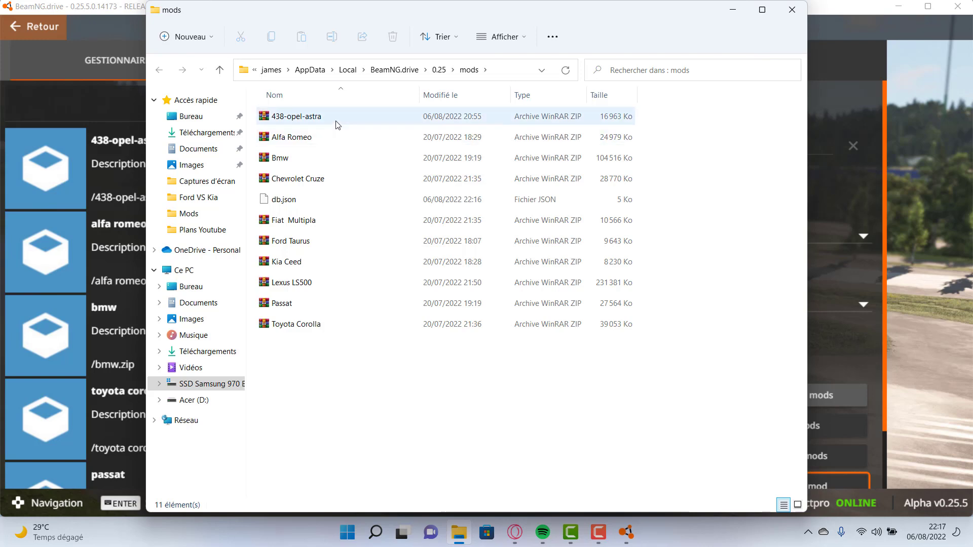
{"action": "left_click", "coordinate": [792, 8]}
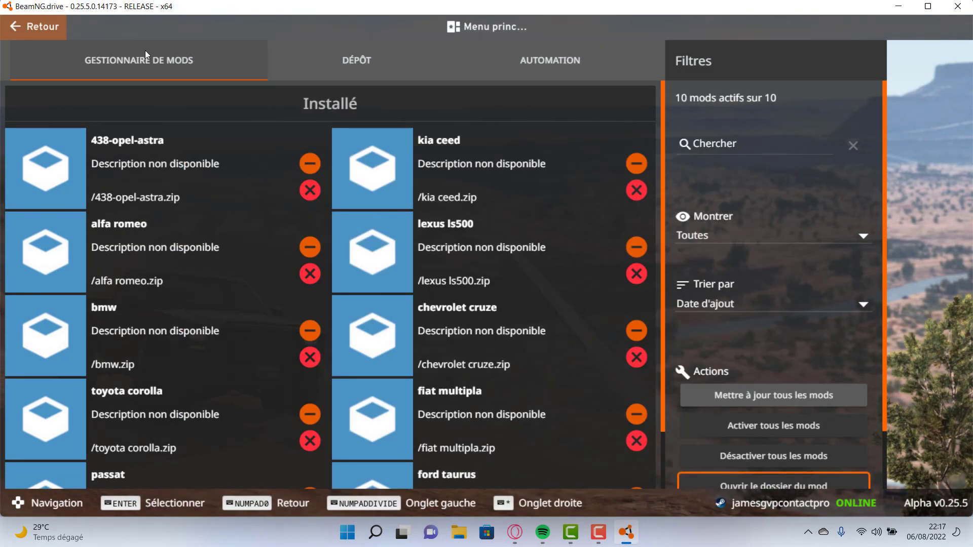
Step: Enter the Garage from the main menu and load the Opel Astra from the vehicle selection
{"action": "left_click", "coordinate": [40, 29]}
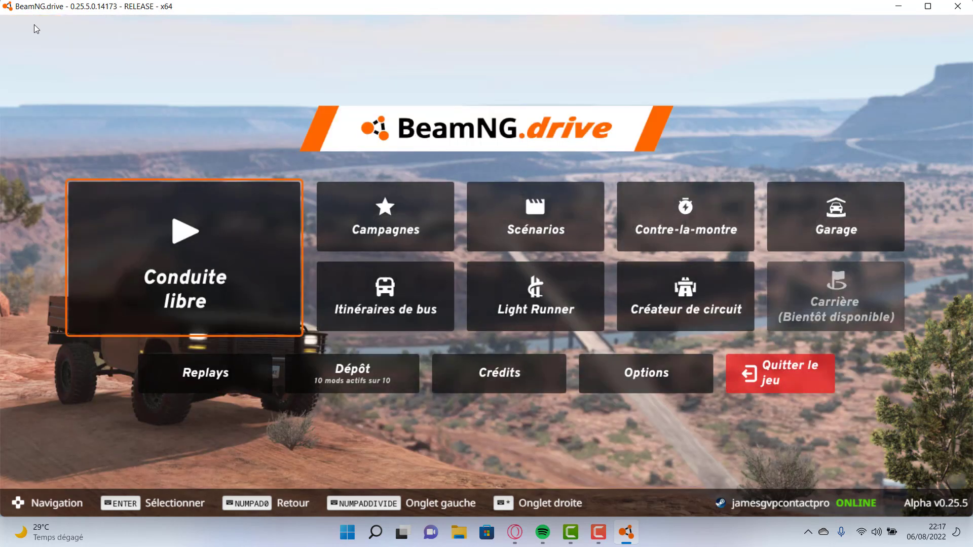
{"action": "left_click", "coordinate": [836, 216]}
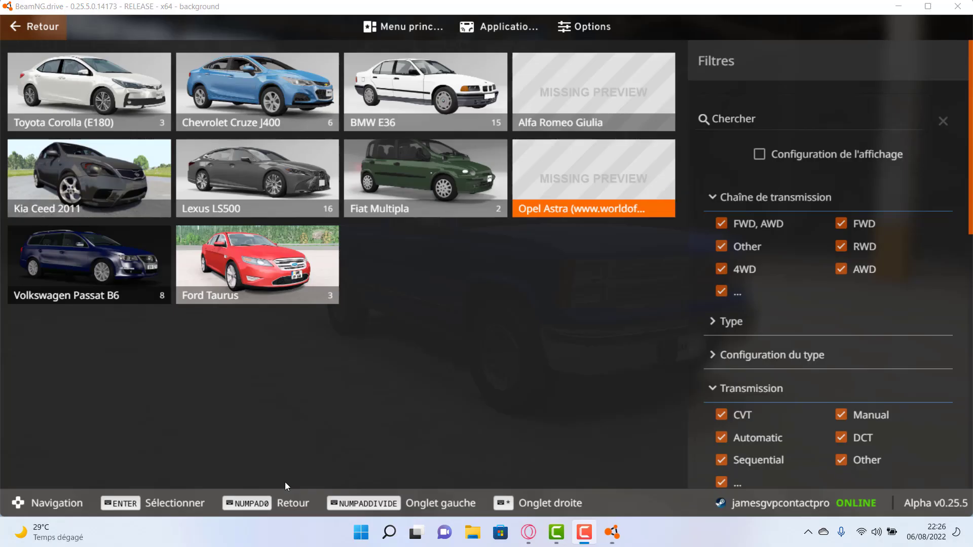
{"action": "left_click", "coordinate": [572, 264]}
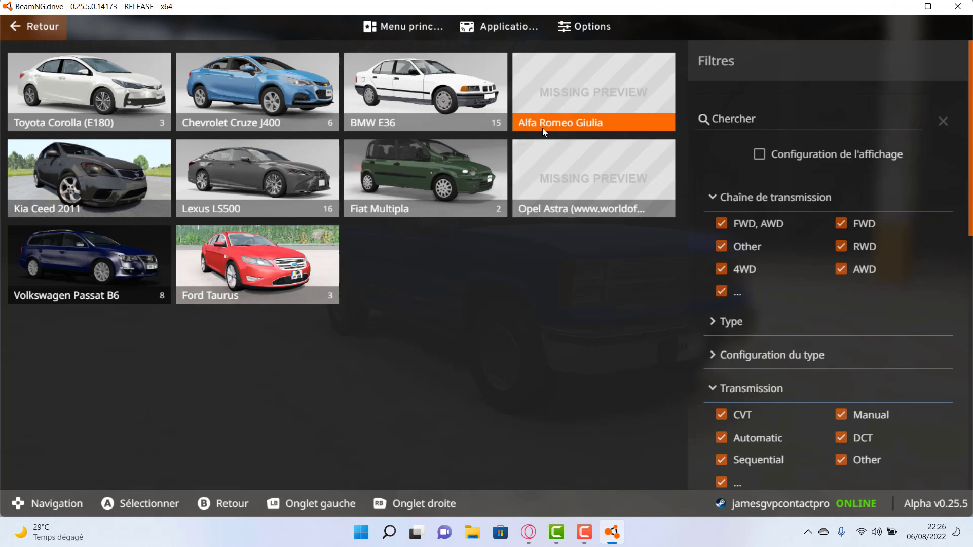
{"action": "key", "text": "alt+Tab"}
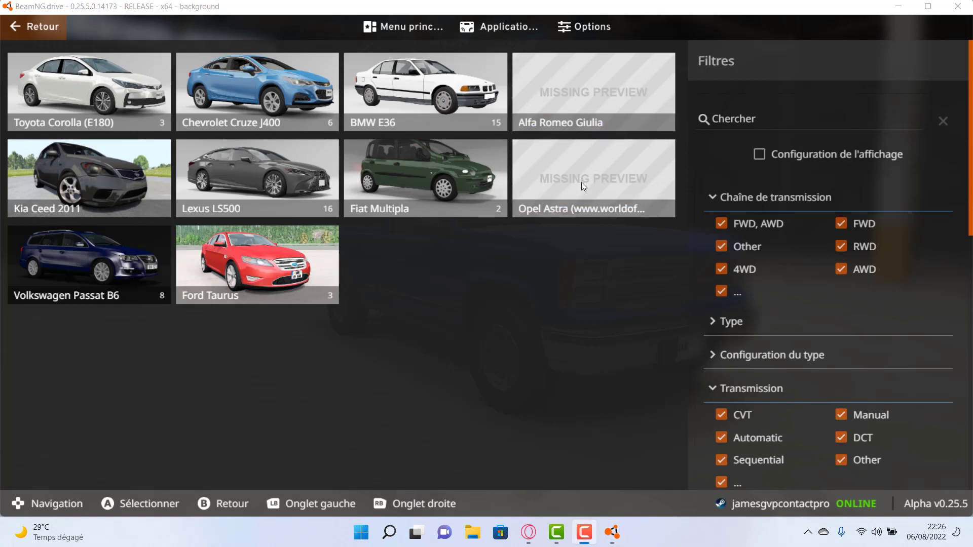
{"action": "left_click", "coordinate": [611, 177]}
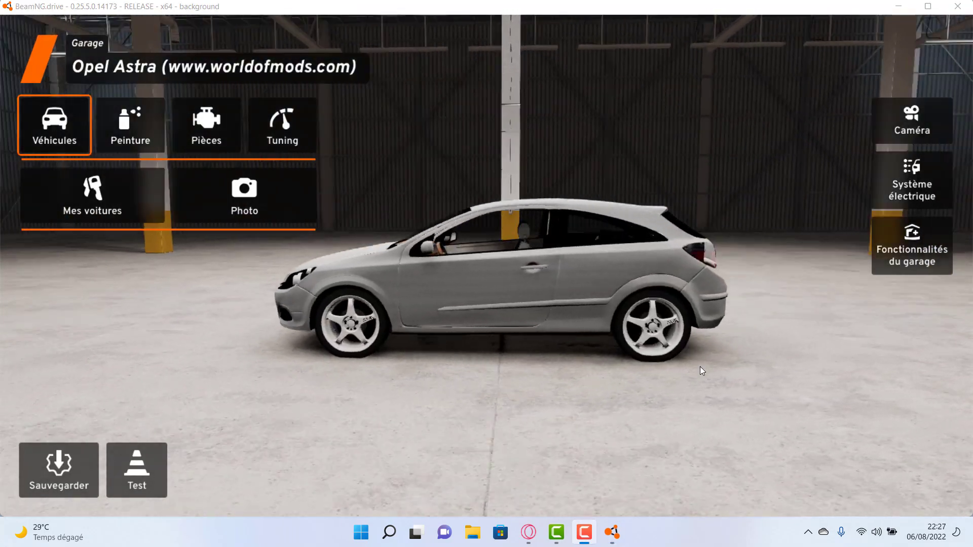